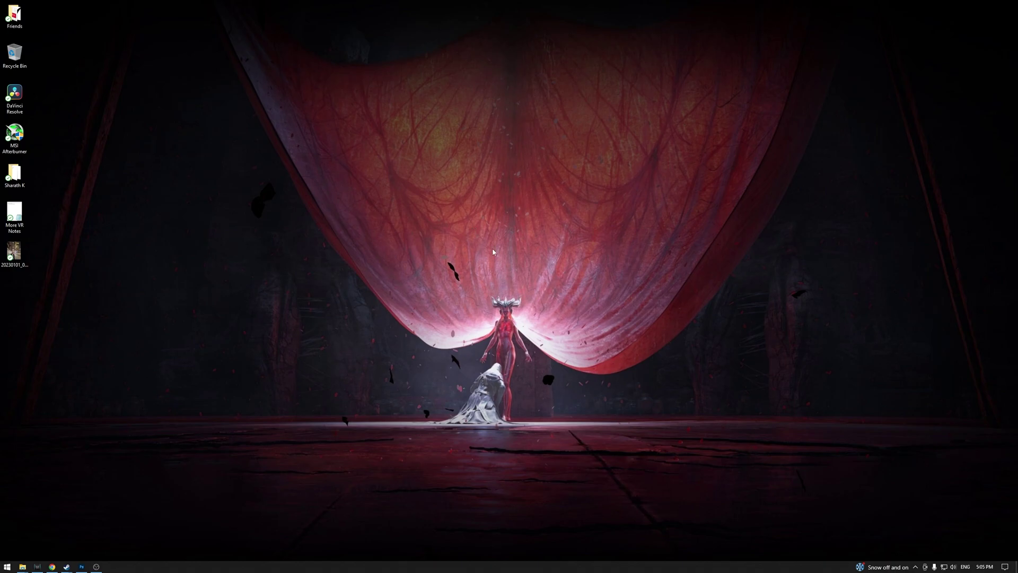
- Open Steam Settings from the tray and set the In-Game FPS counter to Top-left
left_click(916, 566)
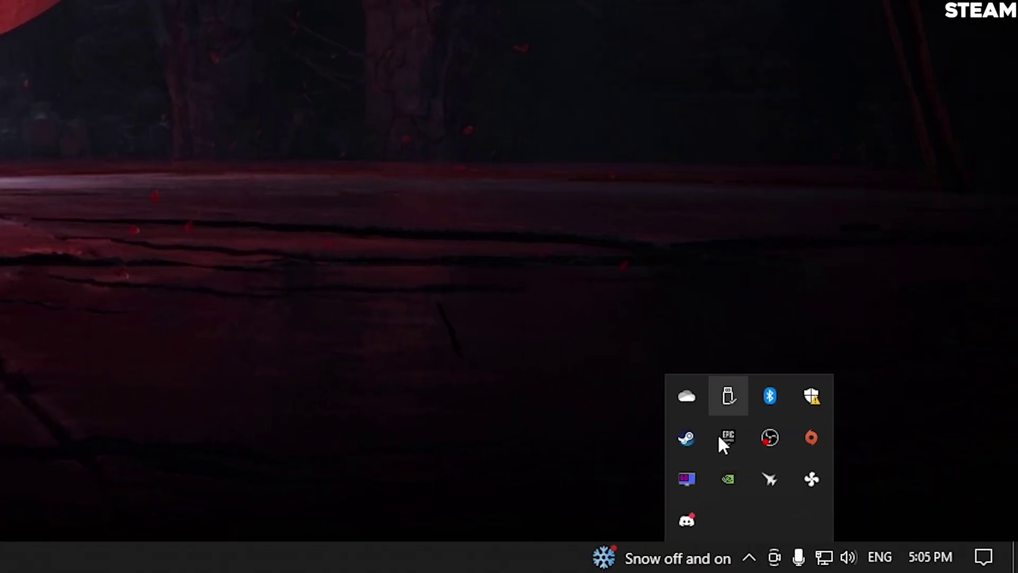
right_click(687, 439)
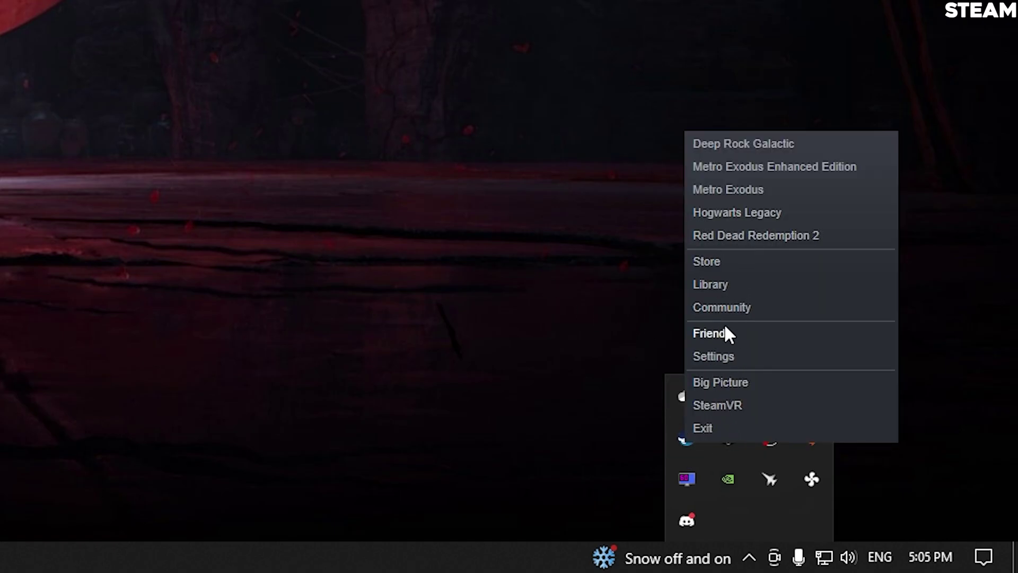
left_click(714, 356)
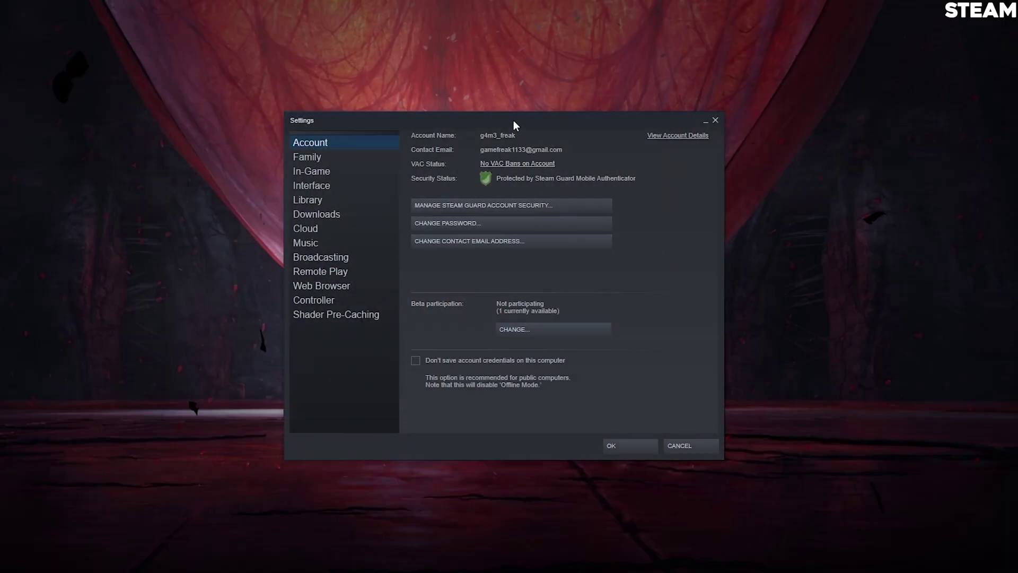
left_click_drag(514, 122, 479, 106)
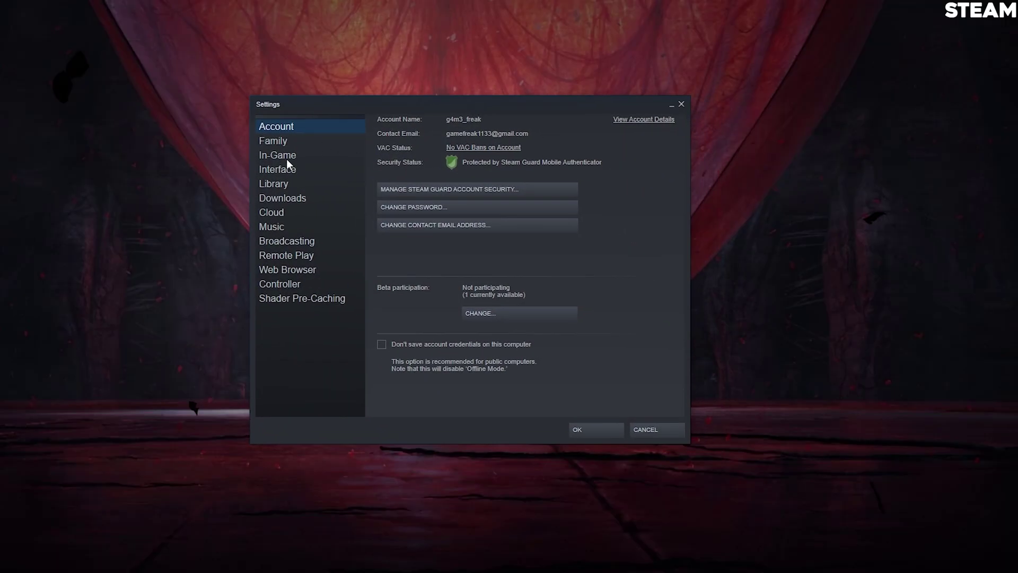
left_click(286, 157)
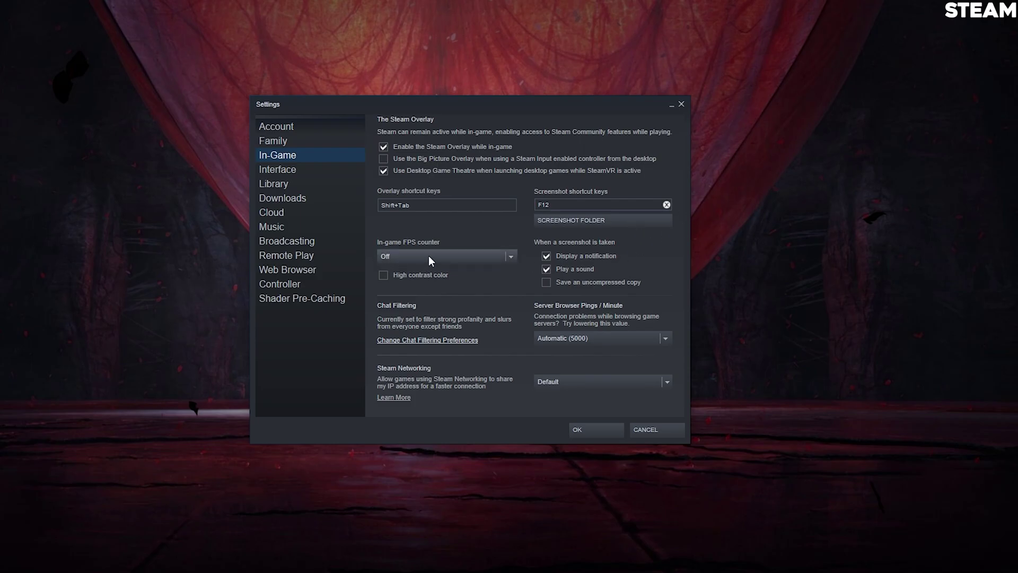
left_click(506, 258)
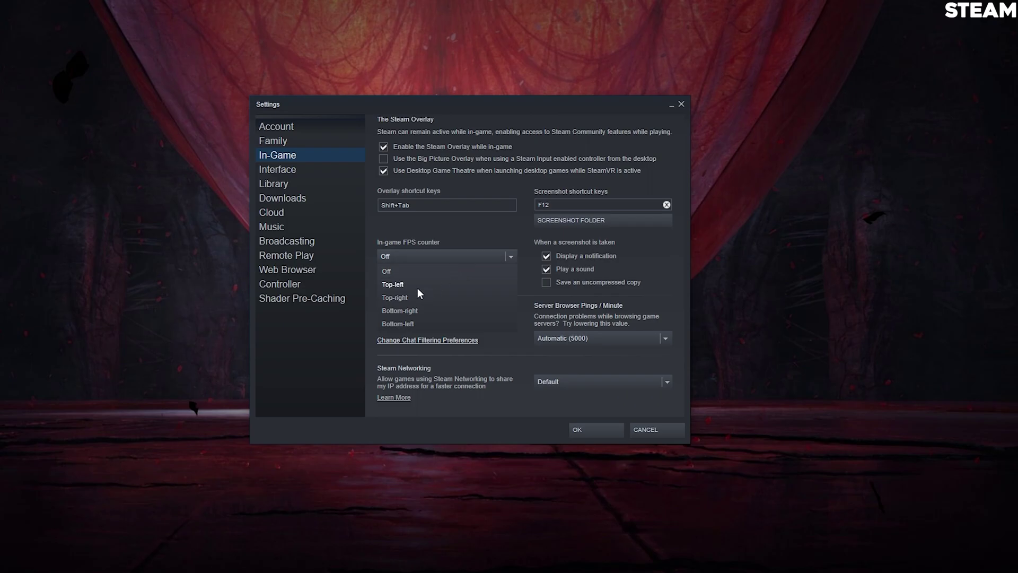
left_click(399, 284)
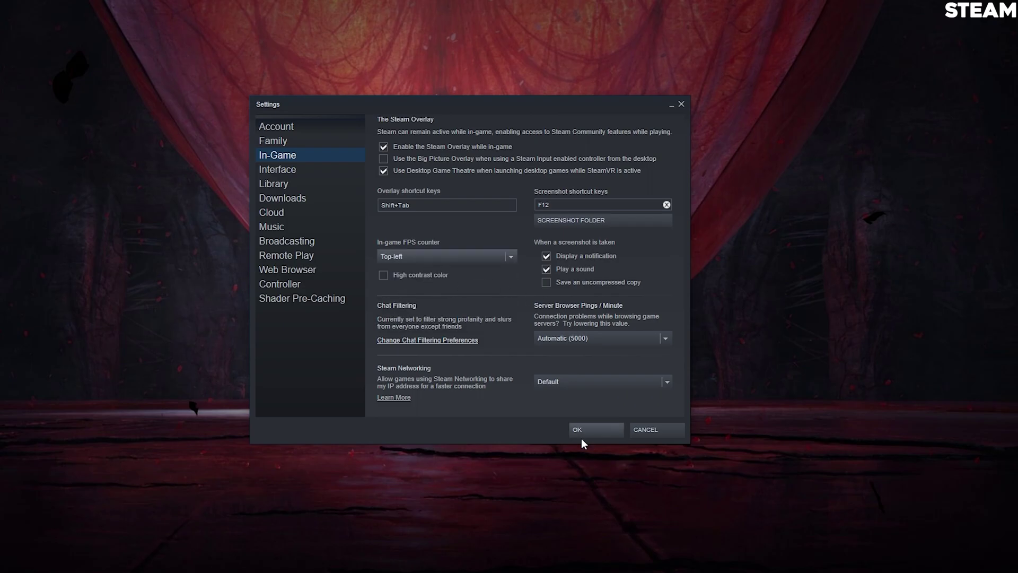
- Launch Deep Rock Galactic from the Steam library with the default option and continue into the game
left_click(466, 257)
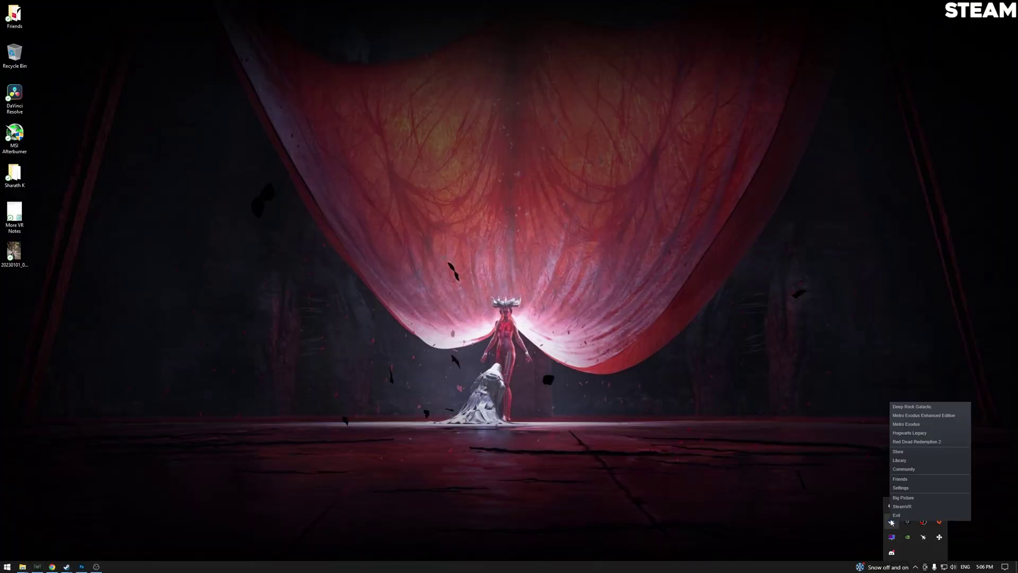
left_click(904, 463)
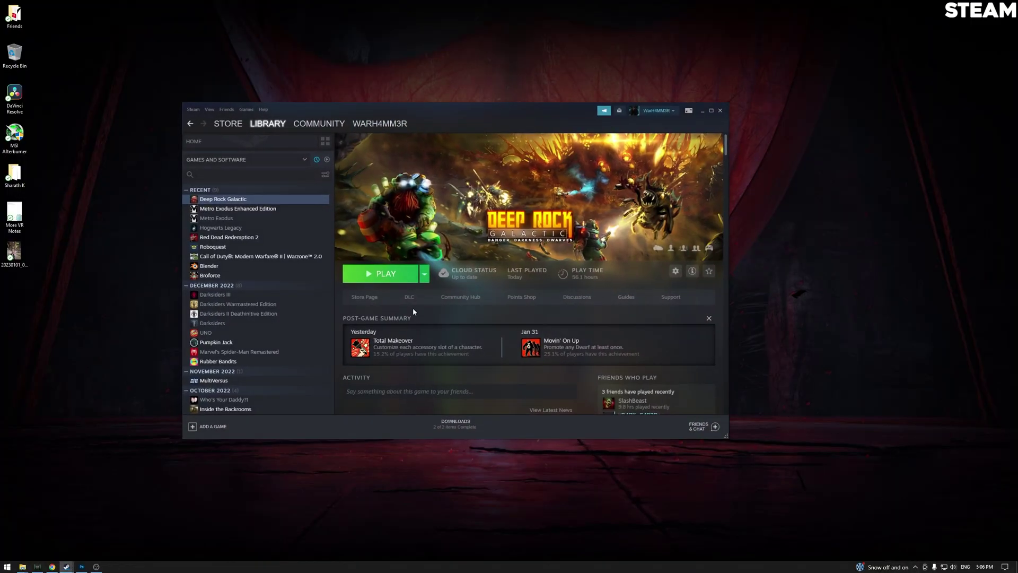
left_click(391, 274)
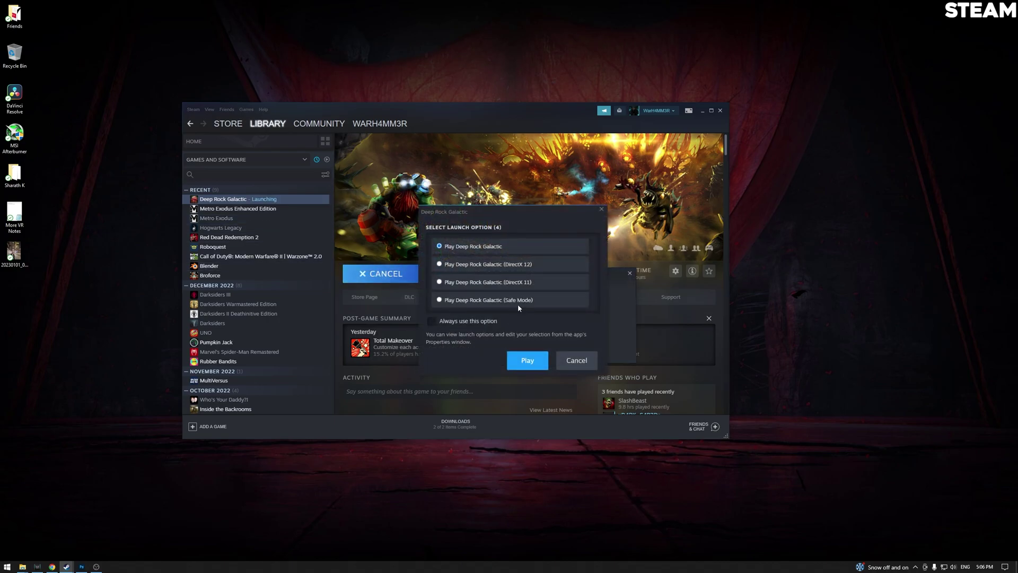
left_click(527, 359)
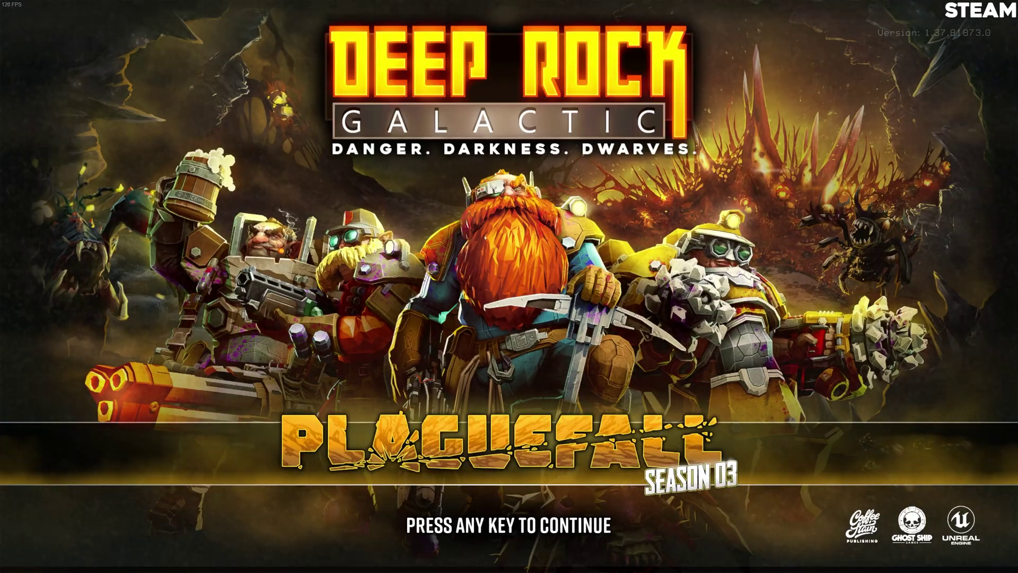
left_click(519, 263)
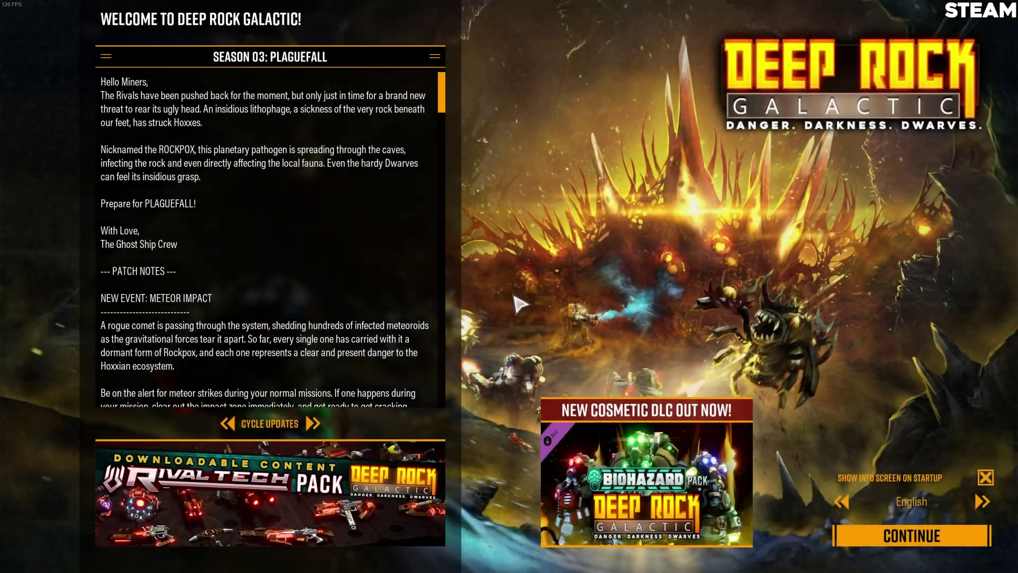
key("Return")
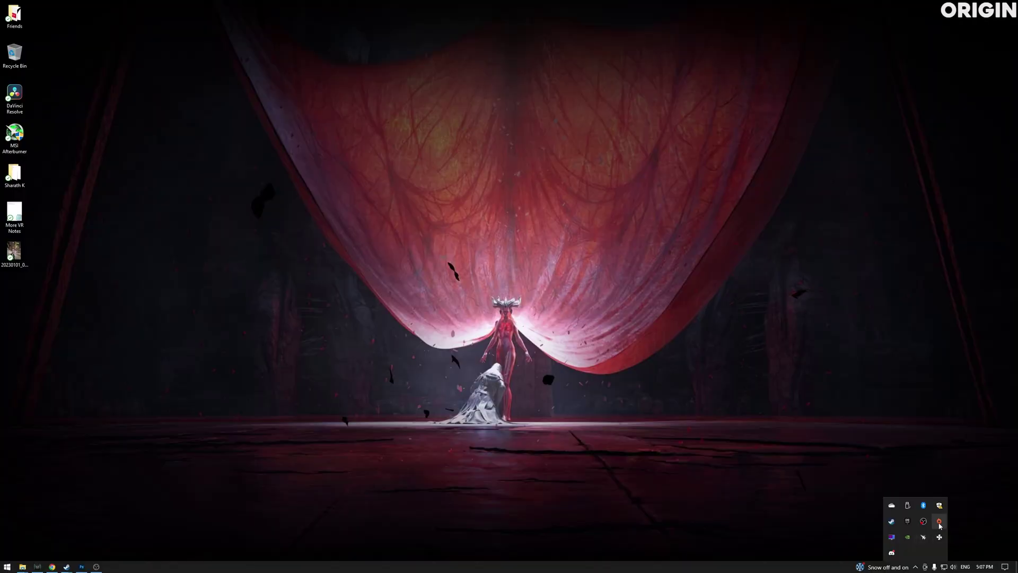
- Open the Origin window from its tray icon and bring up its main menu
right_click(940, 524)
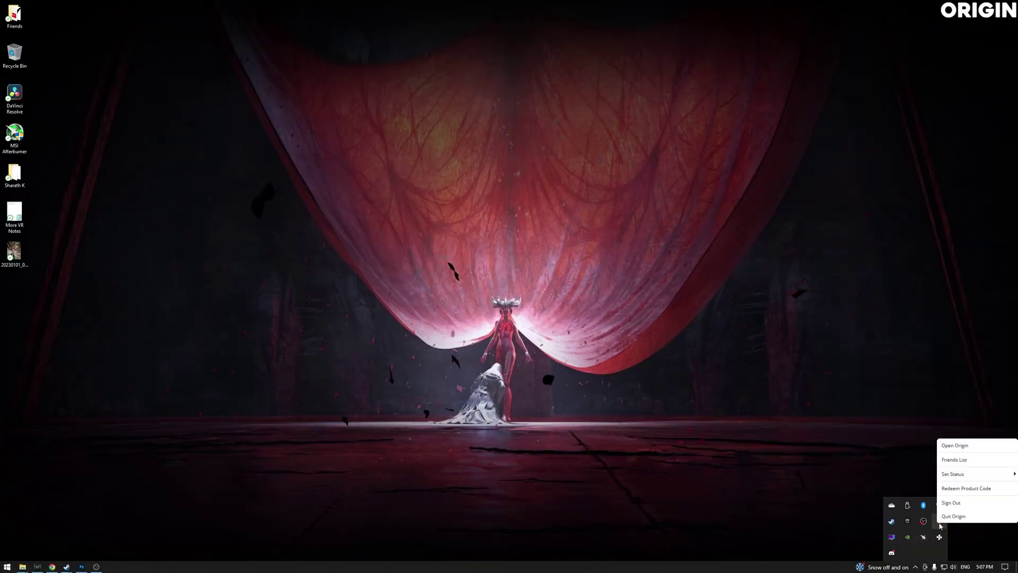
left_click(955, 445)
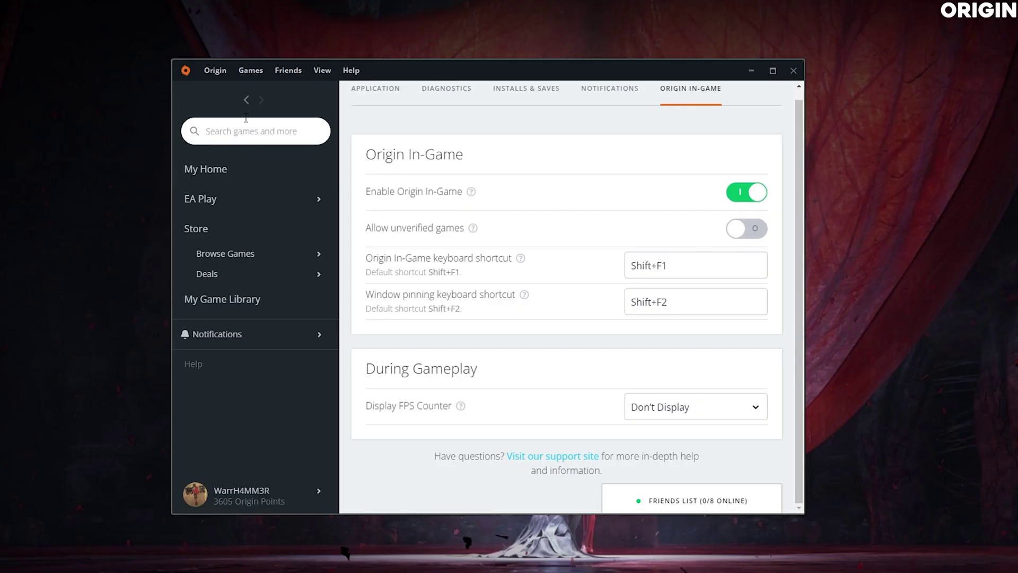
left_click(262, 101)
left_click(263, 112)
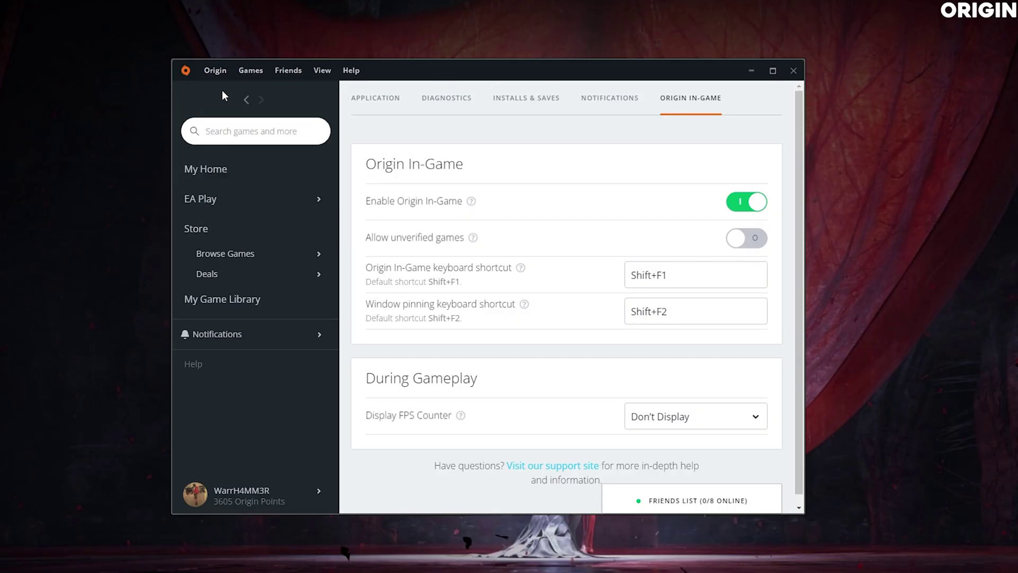
- Browse Origin's notifications, home page and deals, then open Application Settings
left_click(238, 346)
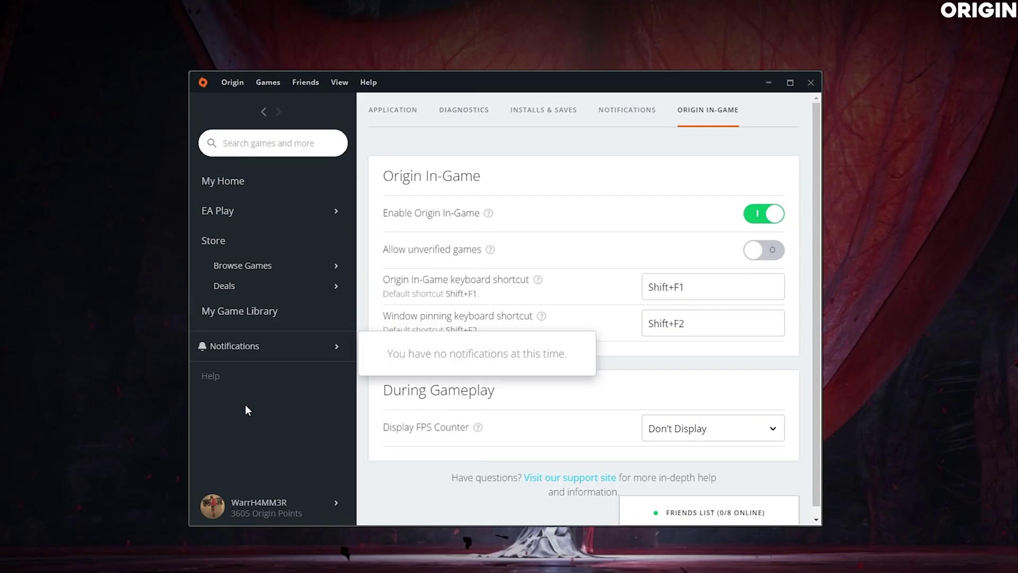
left_click(253, 182)
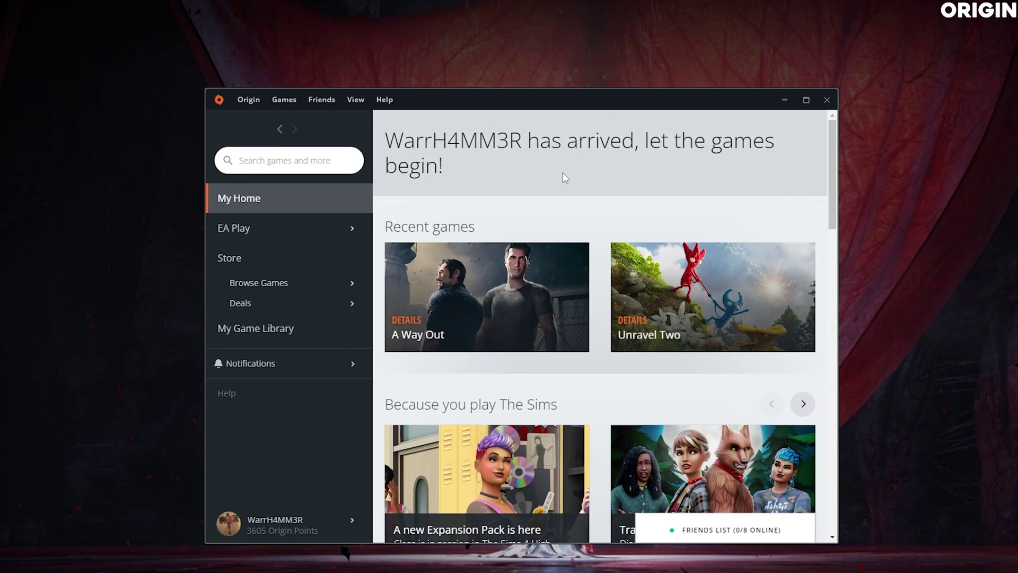
left_click(297, 286)
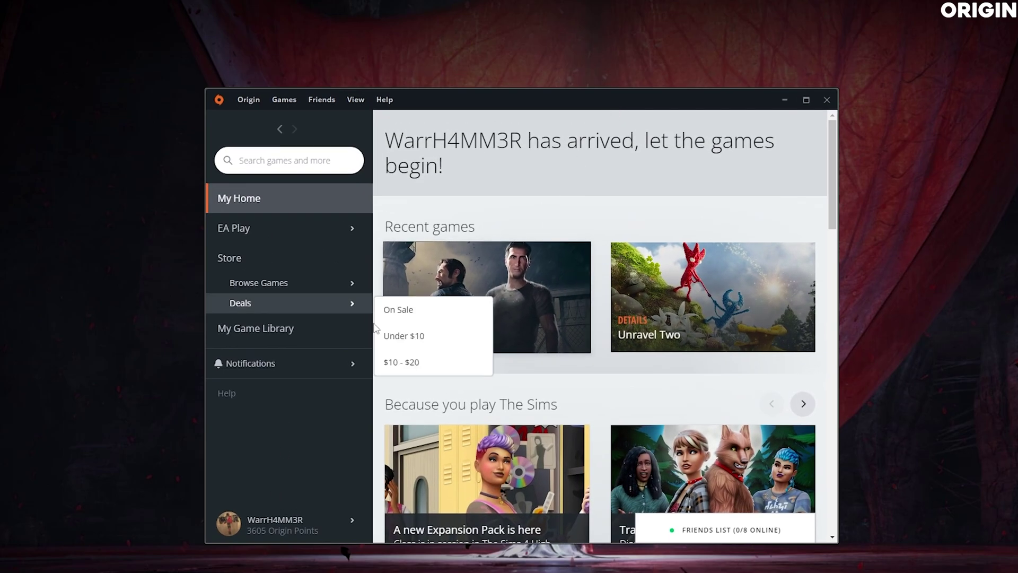
left_click(245, 104)
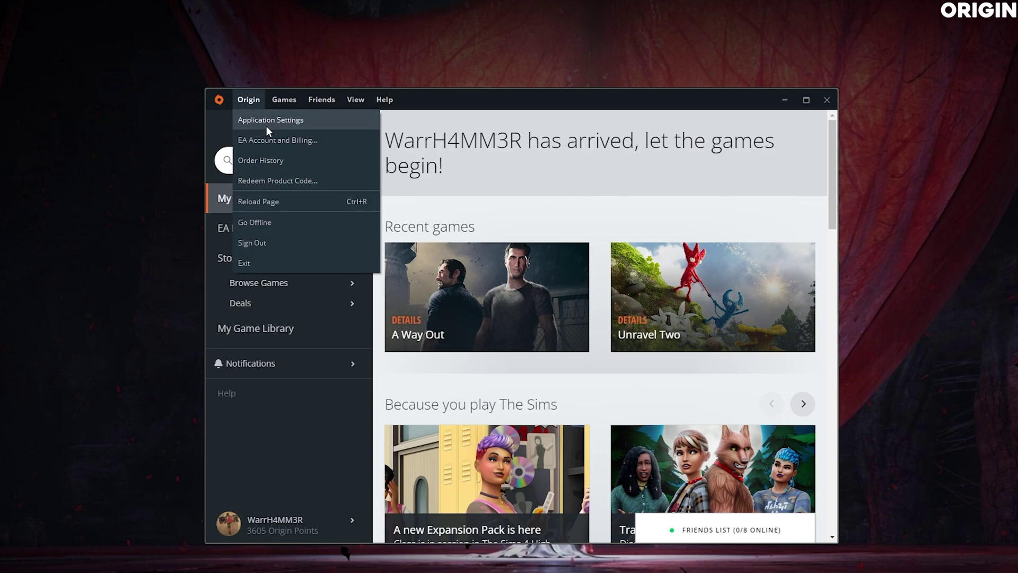
left_click(266, 121)
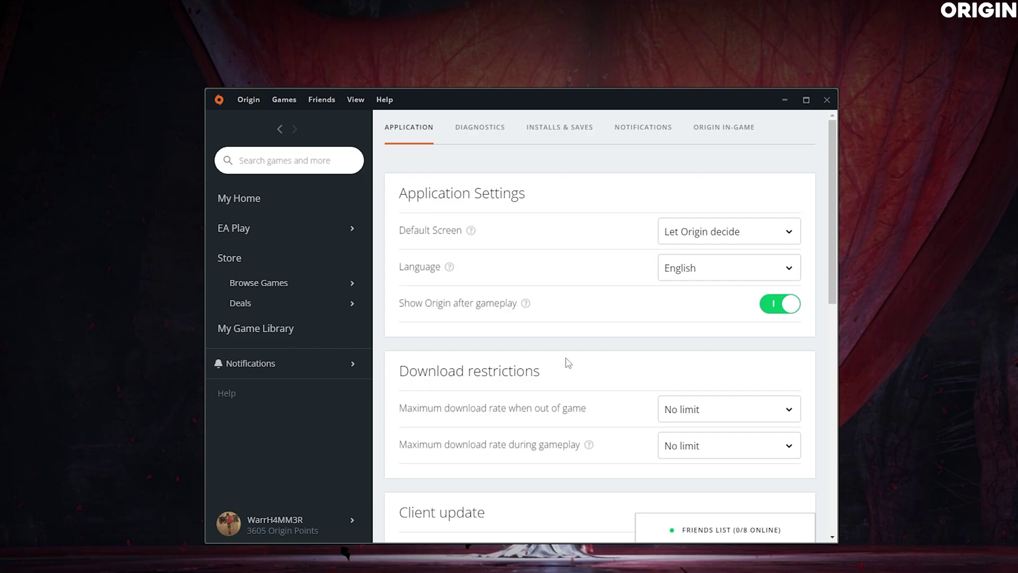
- Check the Origin In-Game Display FPS Counter options, leaving it on Don't Display
left_click(720, 134)
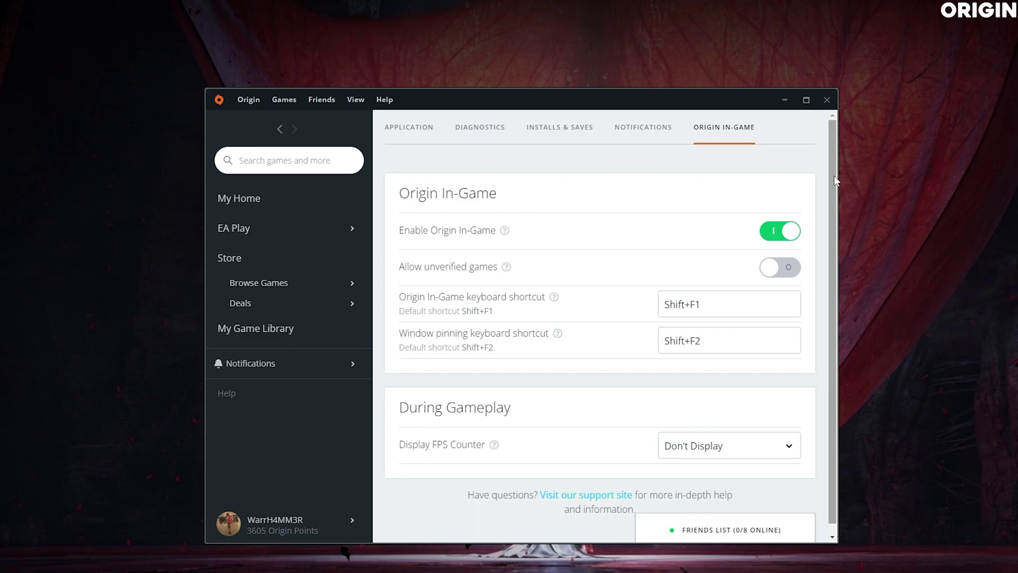
scroll(835, 177, "down", 1)
left_click(742, 444)
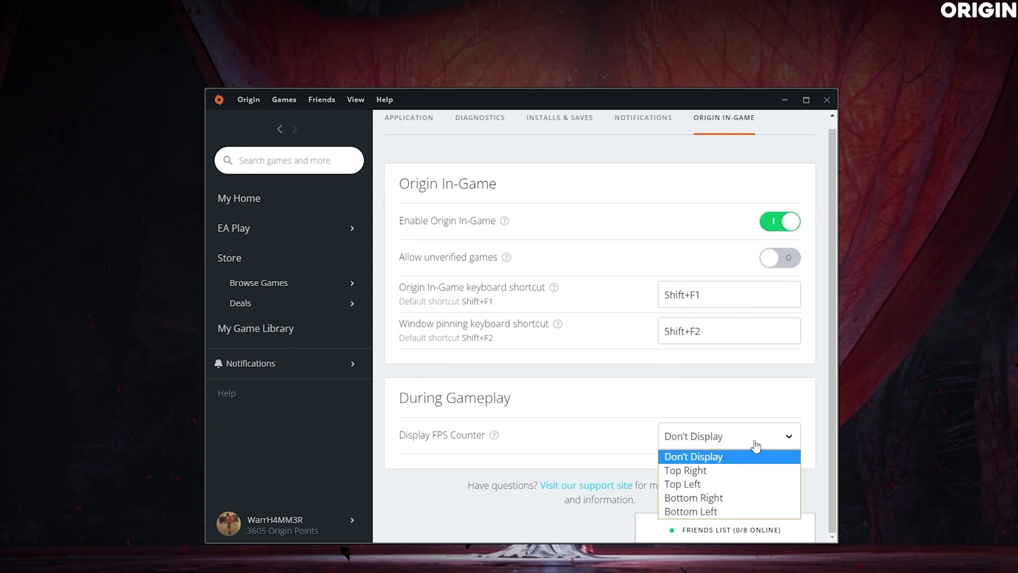
left_click(756, 446)
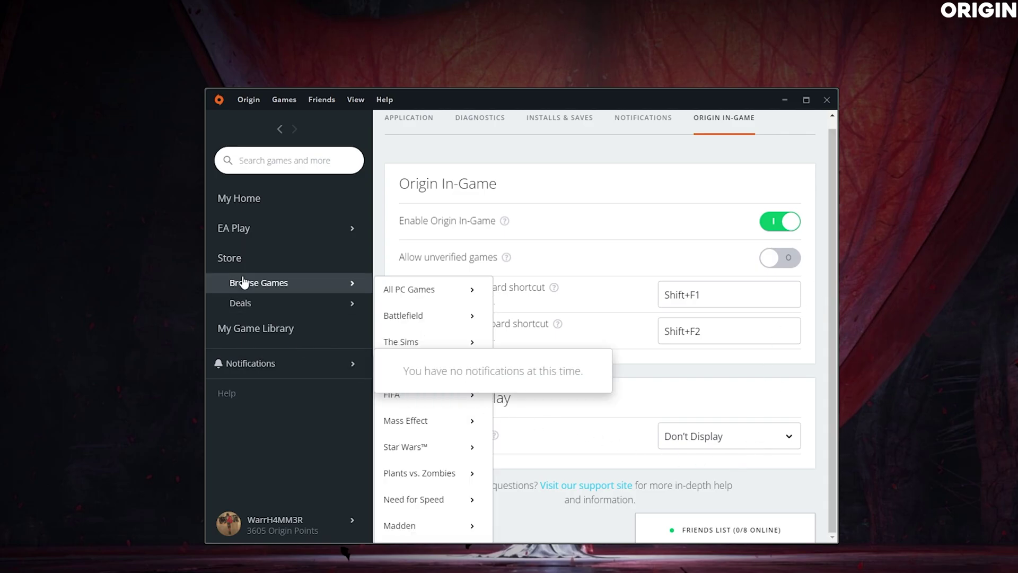
- Show My Game Library and scroll through the owned games
left_click(233, 328)
scroll(571, 370, "down", 3)
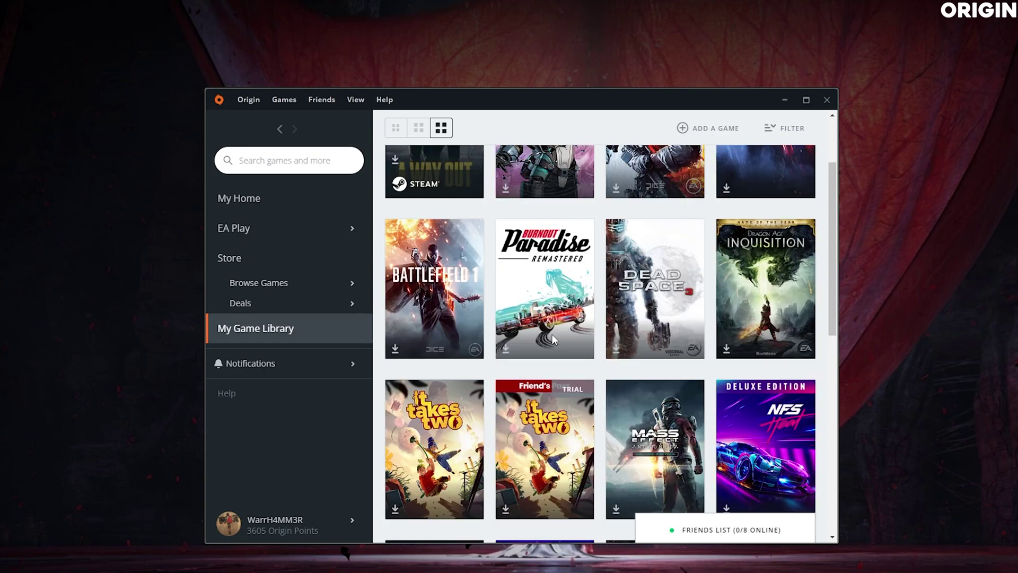
scroll(610, 339, "up", 3)
scroll(585, 324, "down", 1)
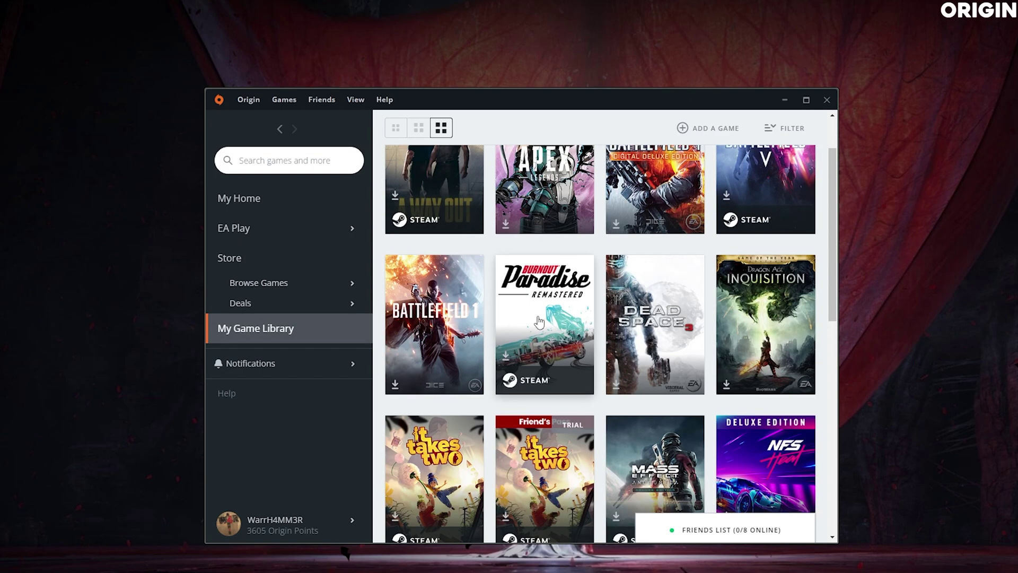
scroll(545, 325, "down", 1)
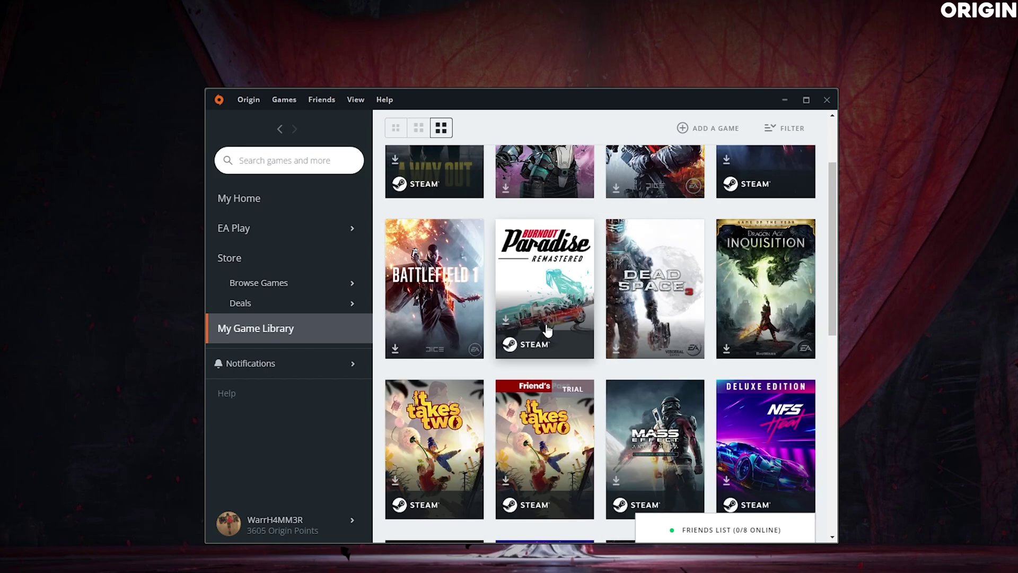
scroll(546, 325, "up", 2)
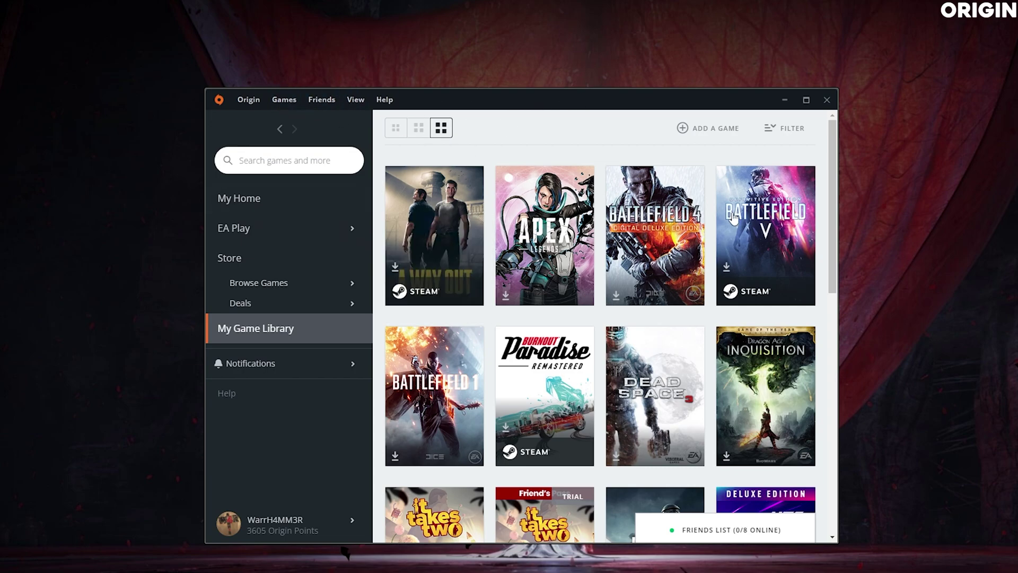
- Close Origin, refresh the desktop twice, and reveal the hidden tray icons
left_click(827, 103)
right_click(468, 199)
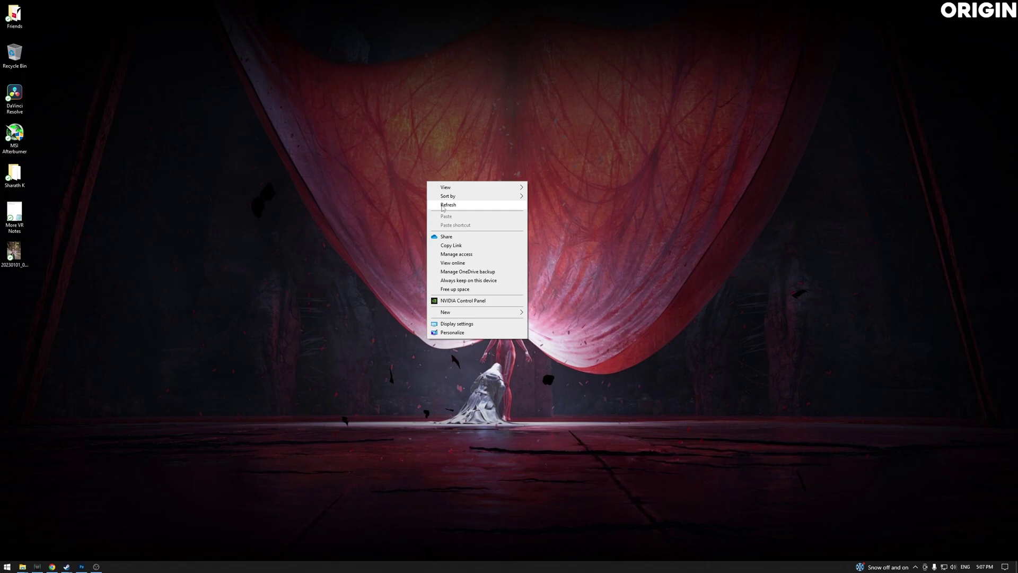
left_click(510, 232)
right_click(478, 197)
left_click(510, 234)
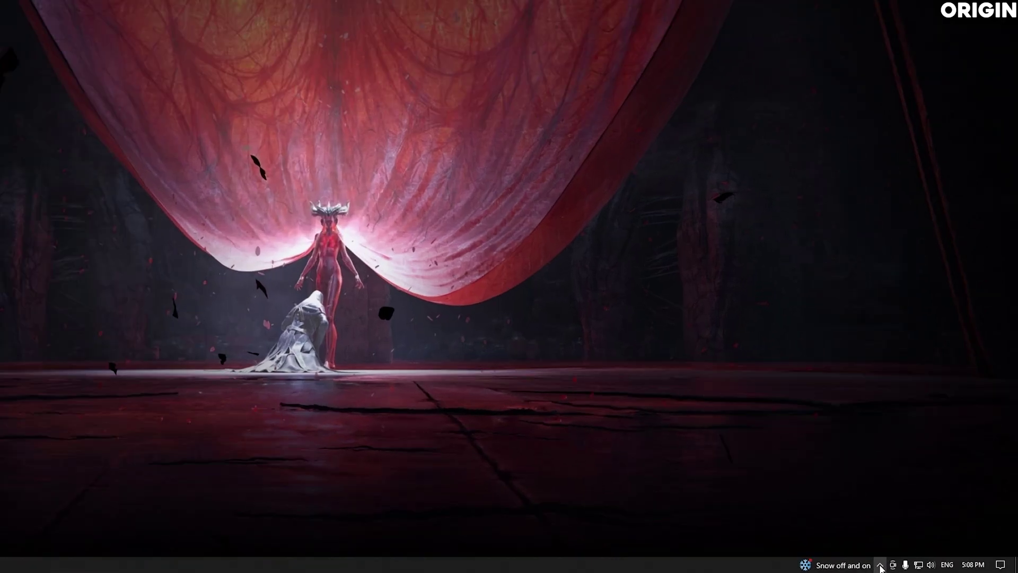
left_click(915, 566)
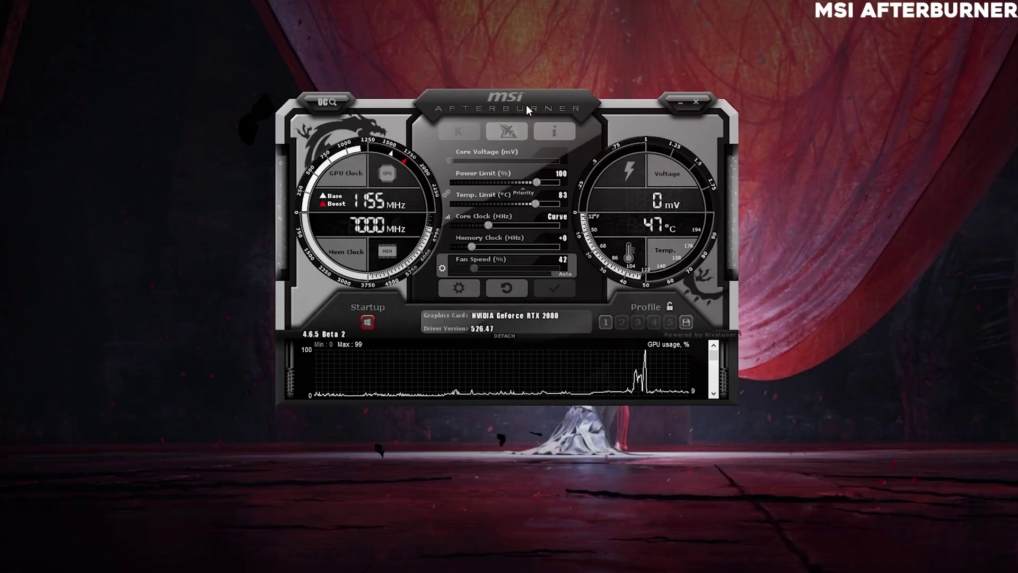
- Move the MSI Afterburner window slightly on screen
mouse_move(526, 104)
left_mouse_down()
mouse_move(535, 110)
mouse_move(518, 109)
left_mouse_up()
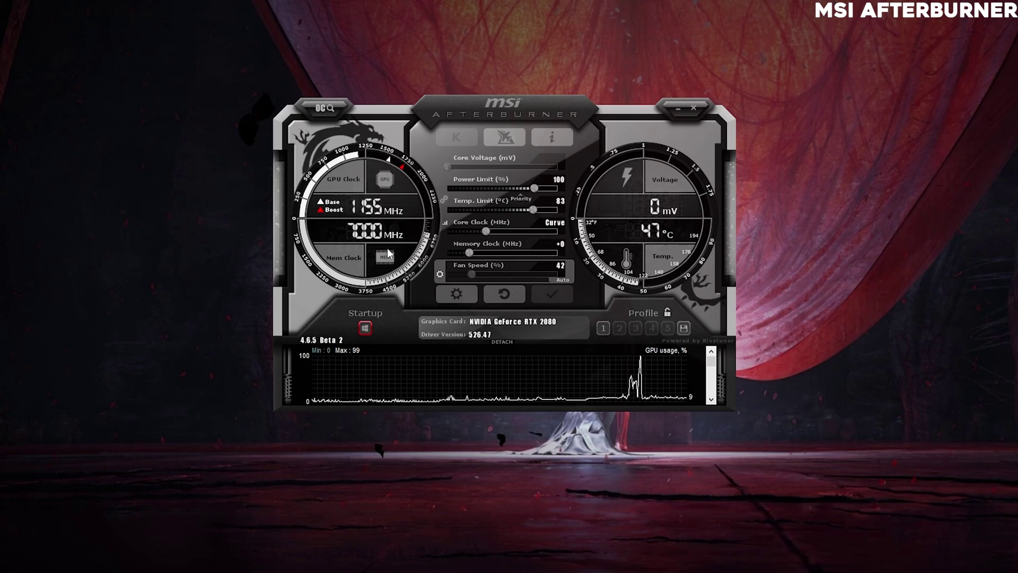
- Open Afterburner properties on the Monitoring tab and select the FB usage graph
left_click(439, 297)
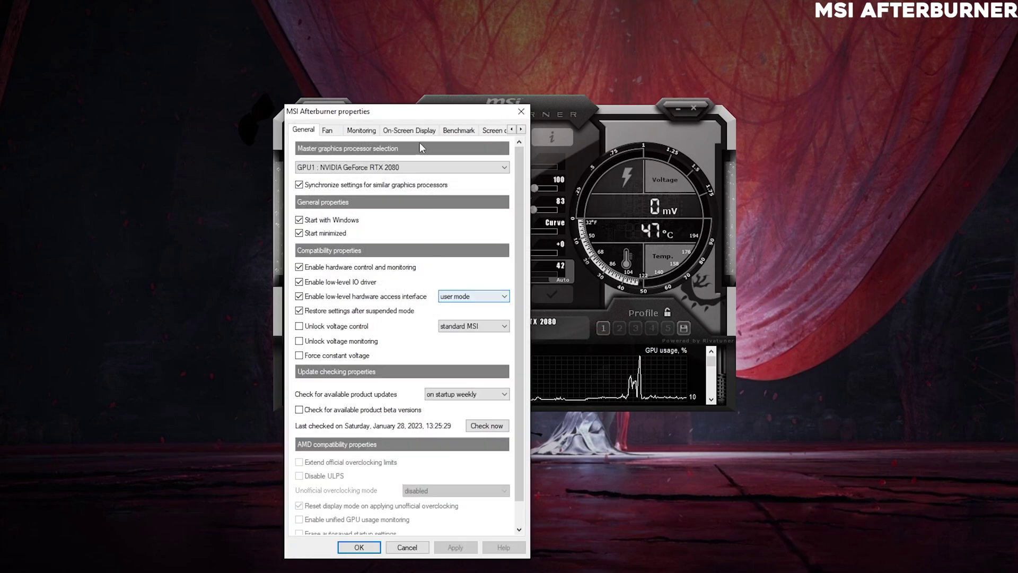
left_click_drag(424, 117, 433, 109)
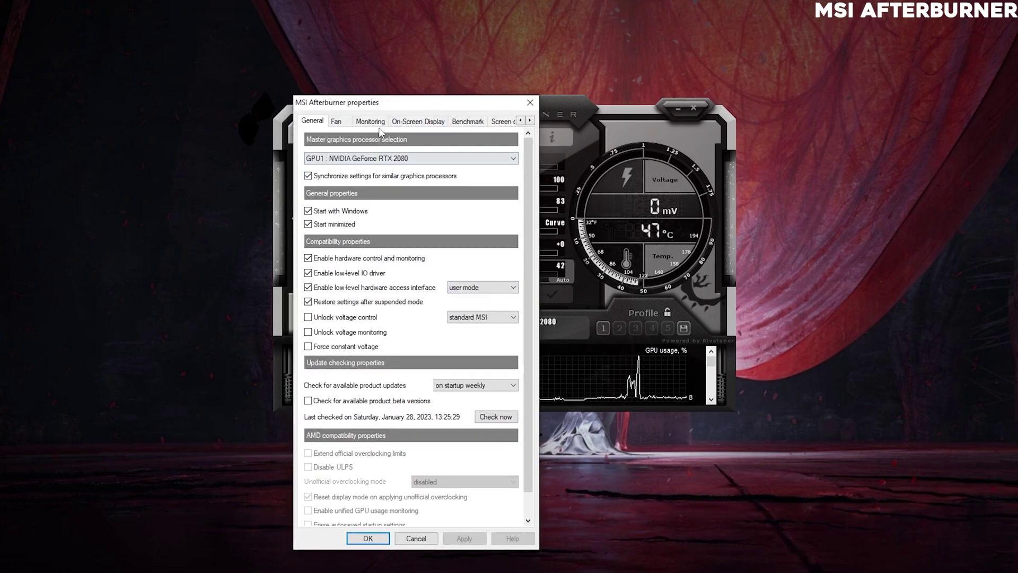
left_click(380, 126)
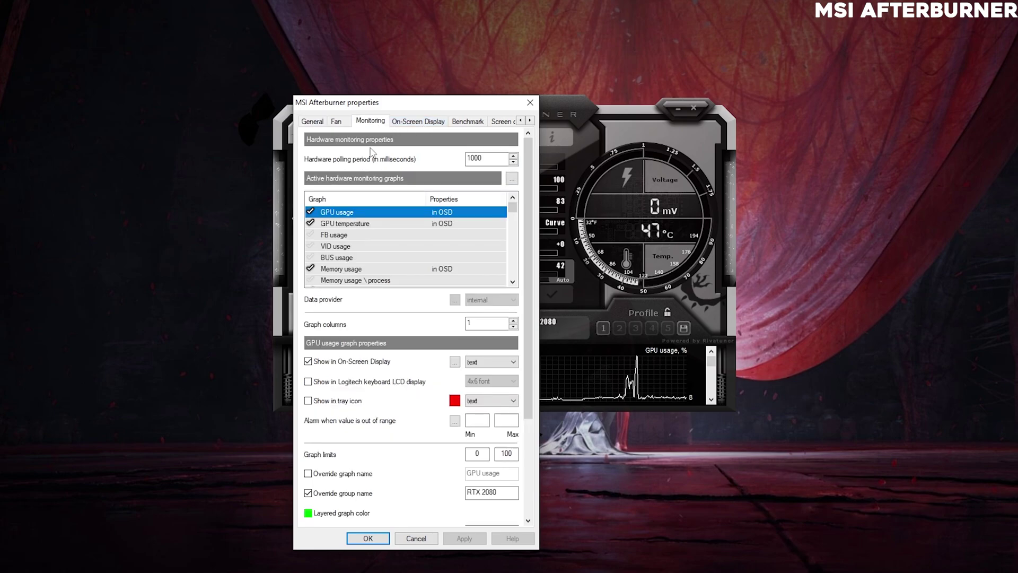
mouse_move(513, 213)
left_mouse_down()
mouse_move(513, 275)
mouse_move(513, 206)
mouse_move(514, 215)
left_mouse_up()
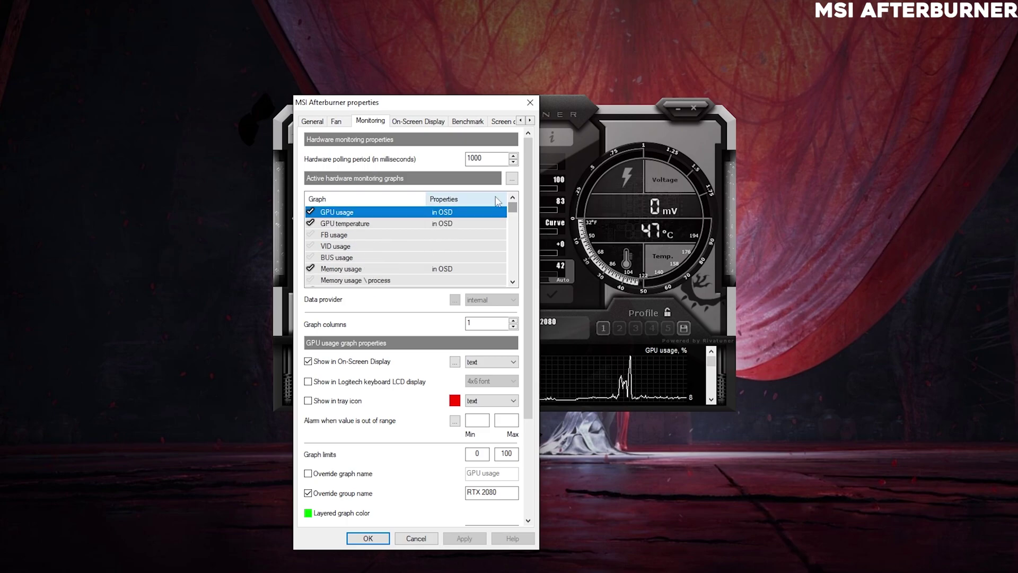
left_click_drag(438, 103, 444, 100)
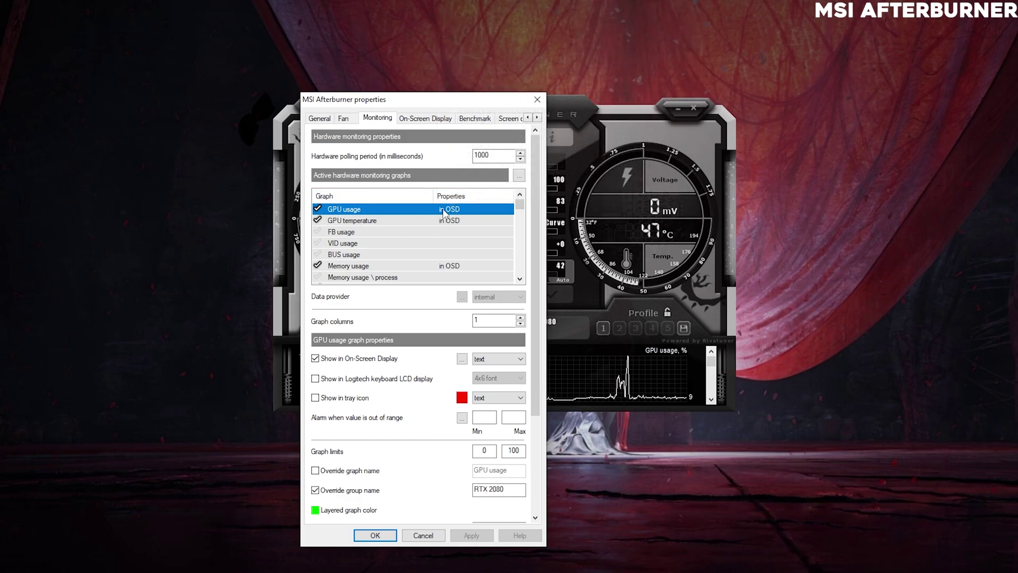
left_click(374, 234)
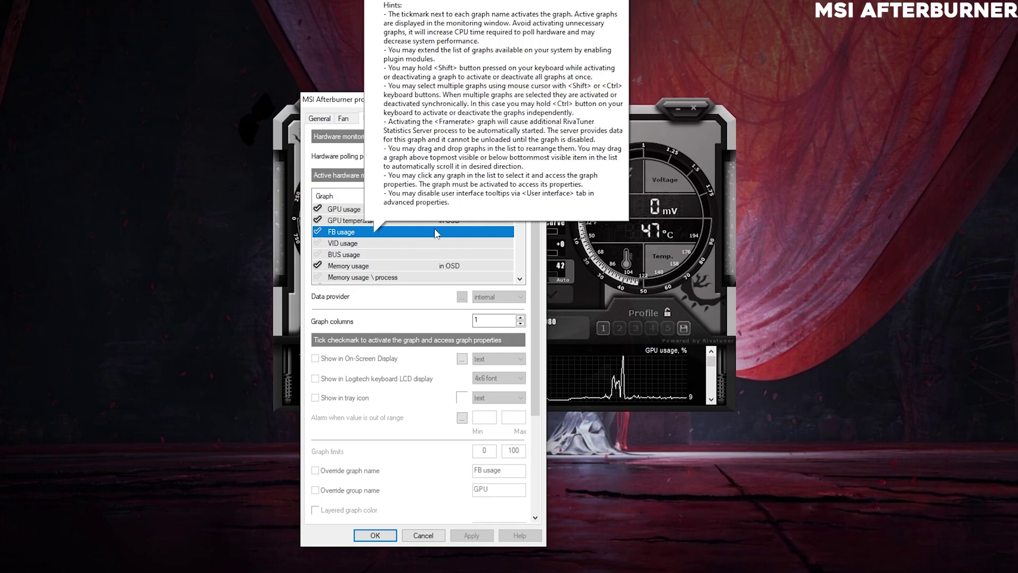
left_click(318, 232)
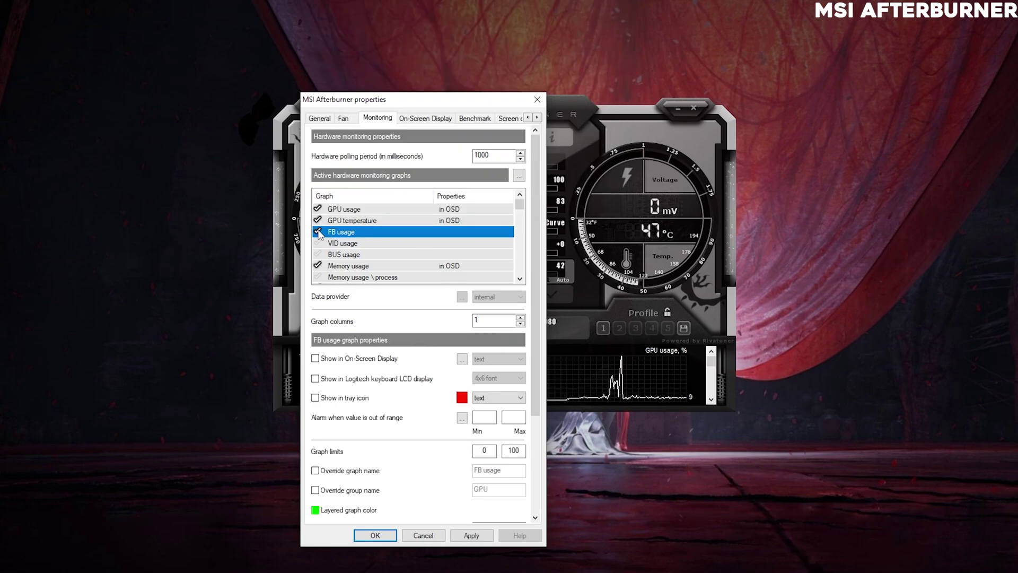
left_click(315, 359)
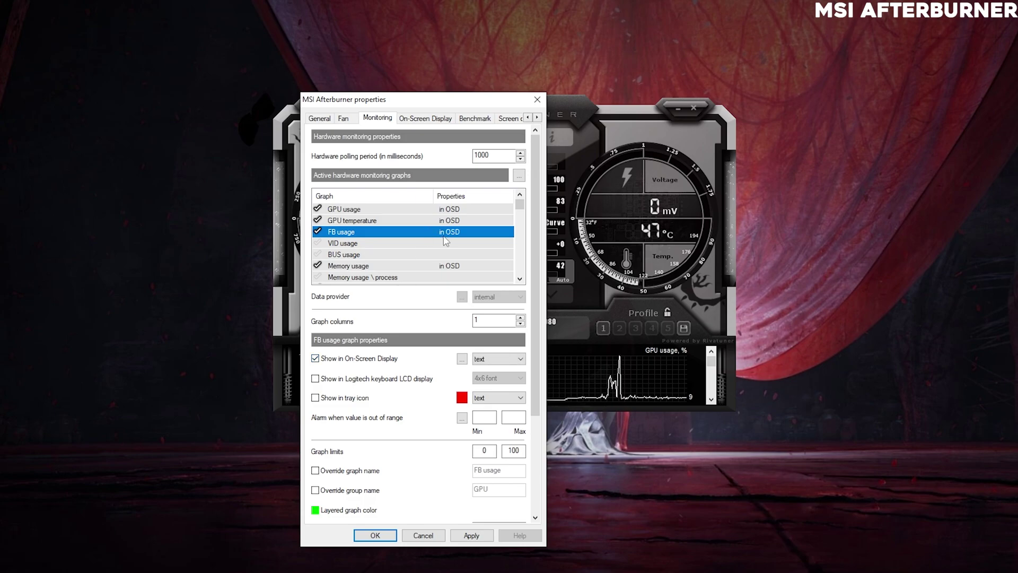
left_click(316, 359)
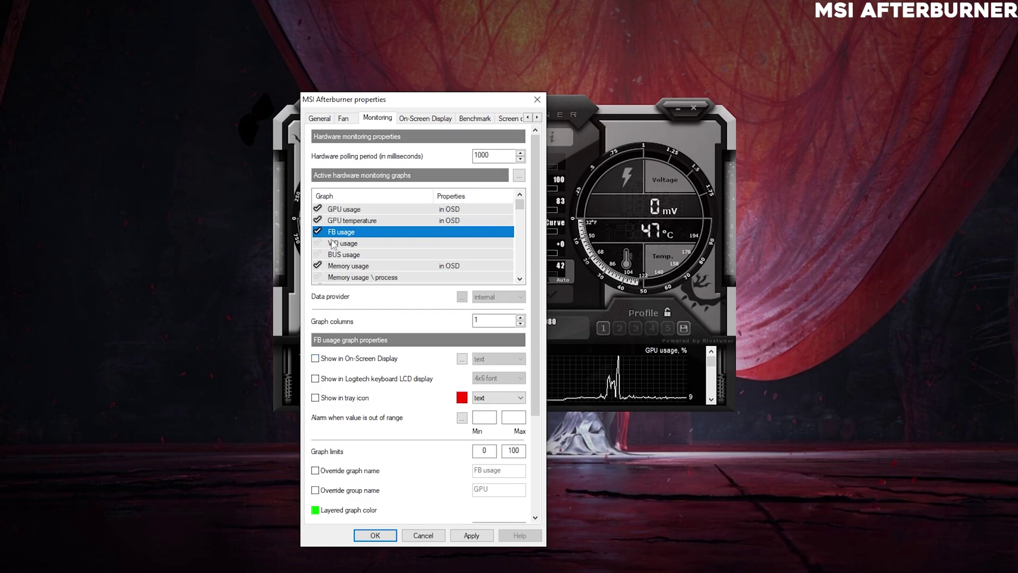
left_click(318, 232)
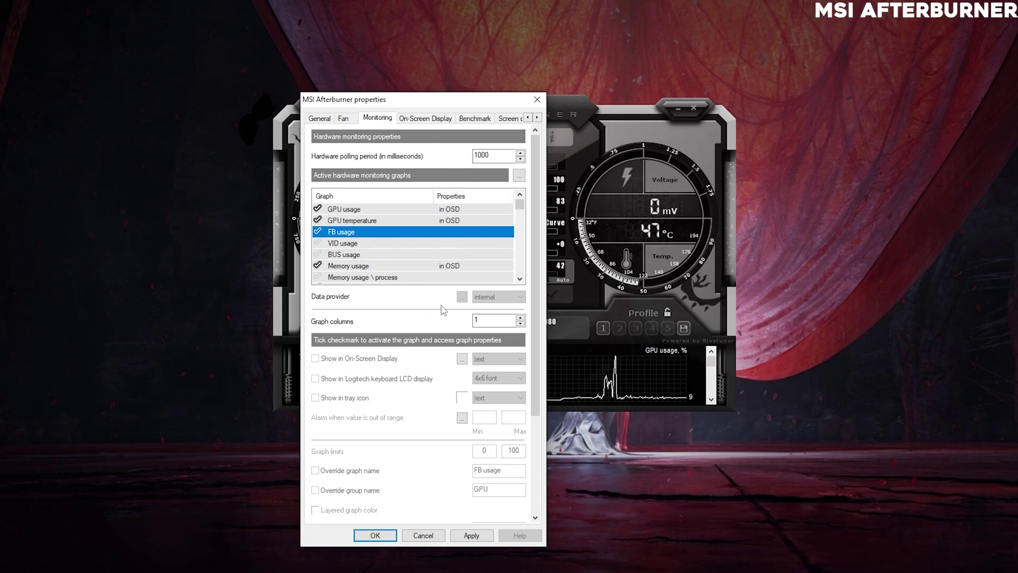
left_click_drag(520, 204, 522, 219)
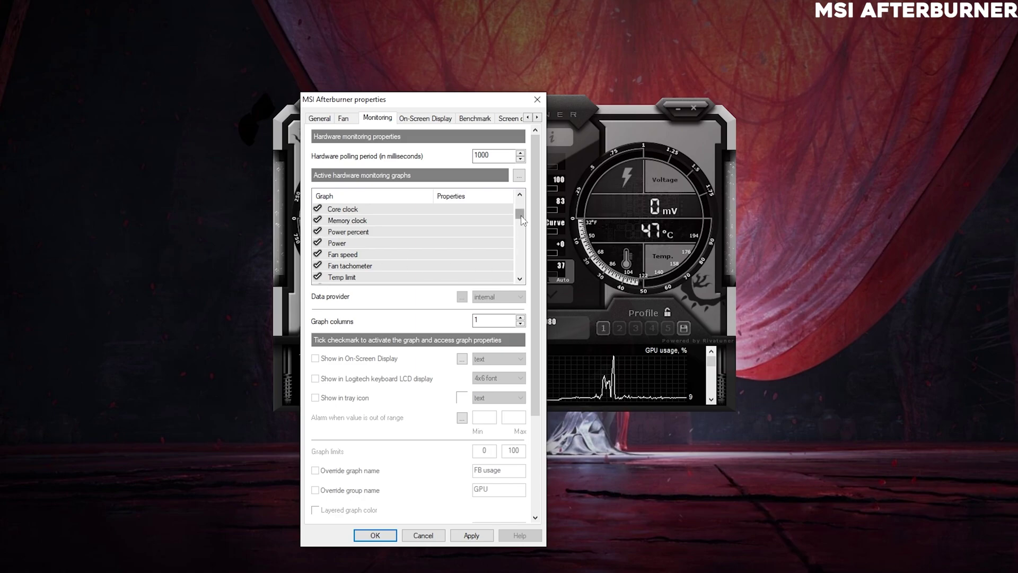
scroll(522, 219, "down", 3)
scroll(521, 219, "up", 4)
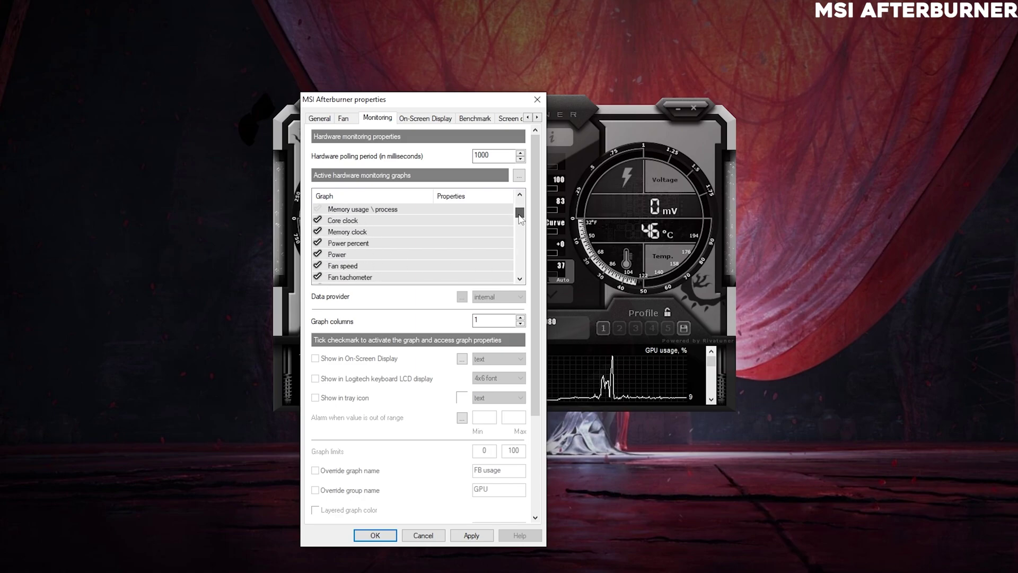
scroll(520, 219, "up", 1)
- Select the Core clock and Memory clock graphs, then view the On-Screen Display page with its F5 hotkey
left_click(446, 234)
left_click(346, 247)
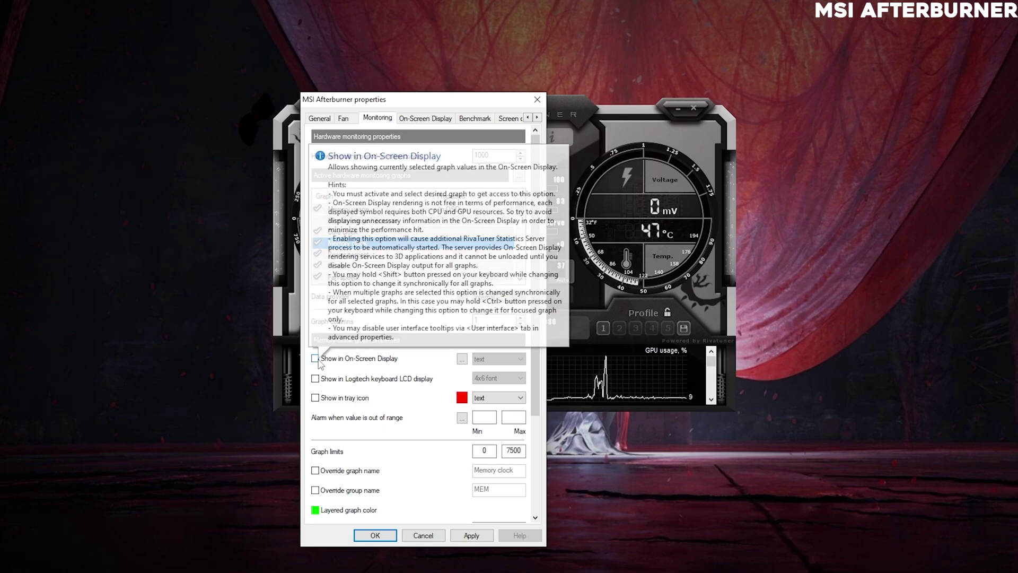
left_click_drag(523, 225, 524, 209)
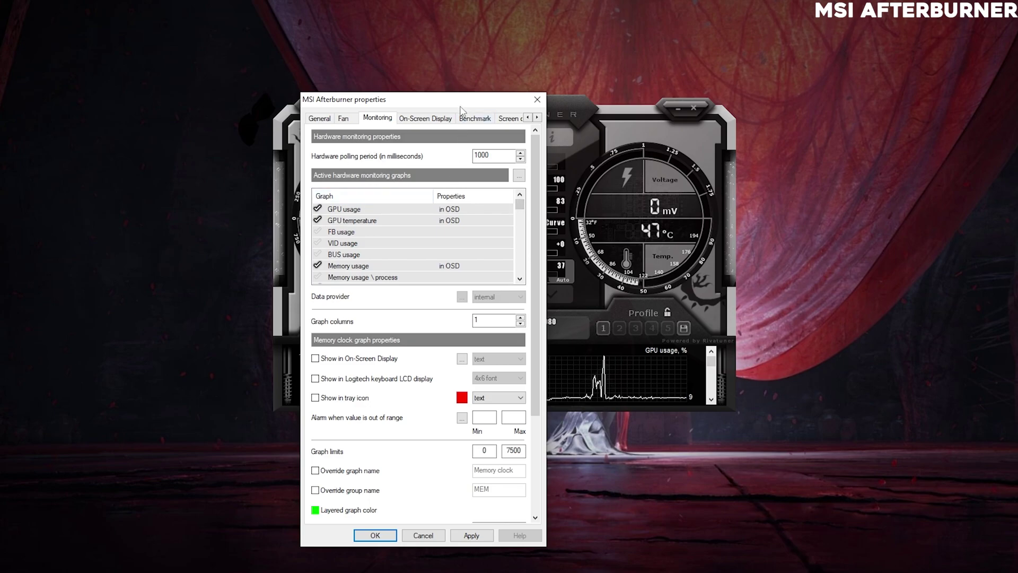
left_click(423, 119)
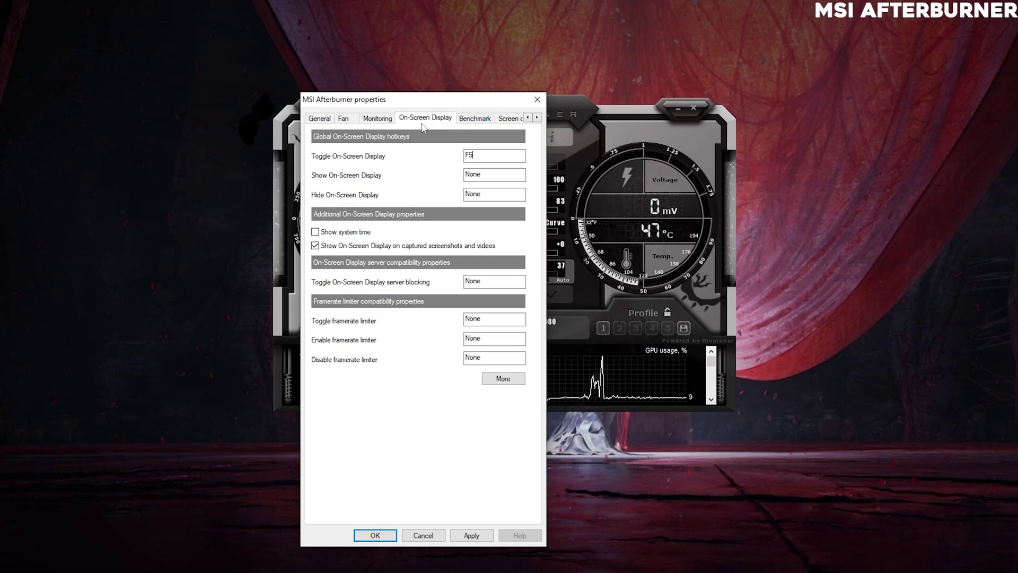
- Check the F5 Toggle On-Screen Display hotkey, compare the tabs, and close the properties dialog
left_click(483, 160)
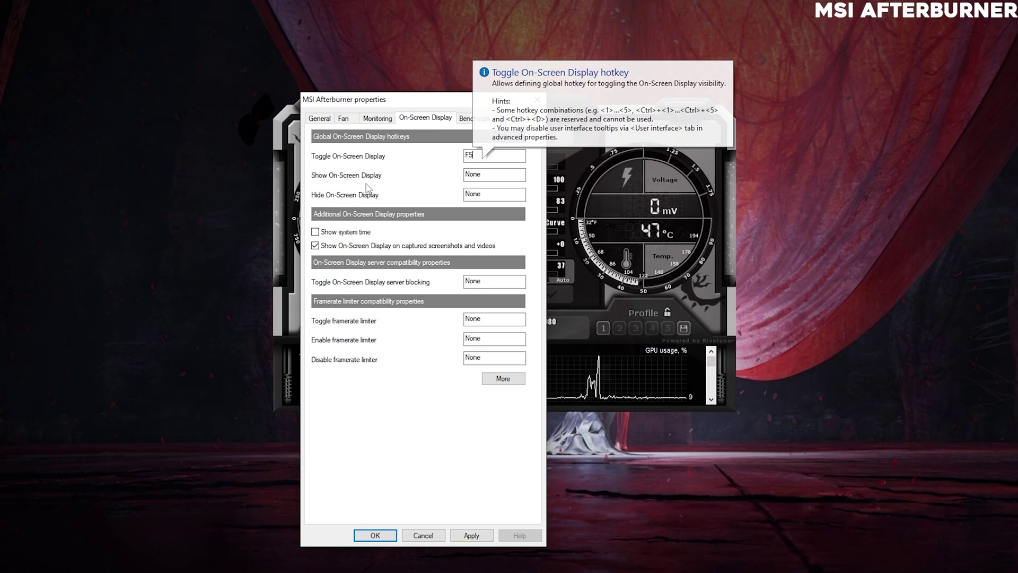
left_click(371, 119)
left_click(428, 121)
left_click_drag(475, 103, 470, 97)
left_click(380, 114)
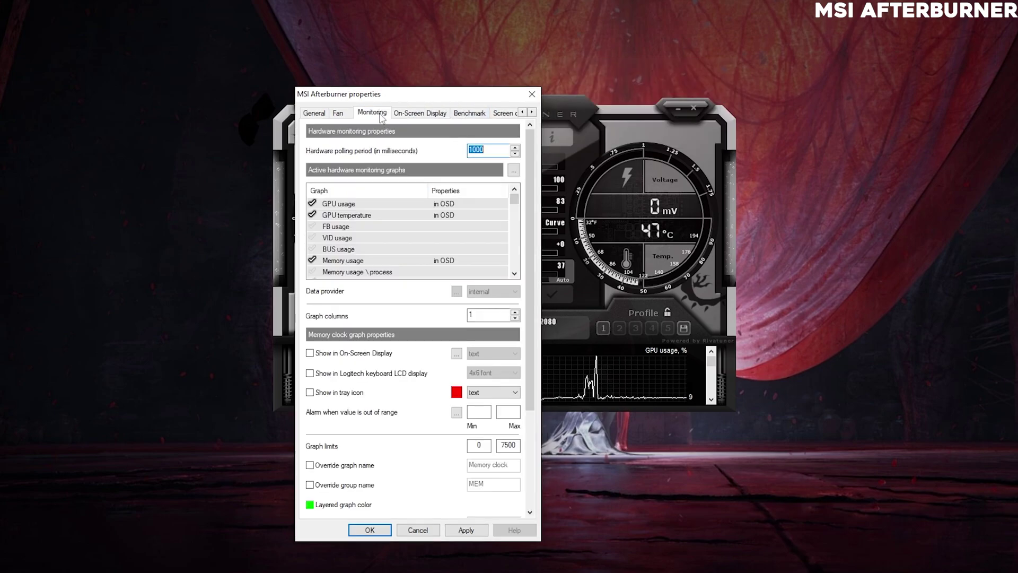
left_click(532, 94)
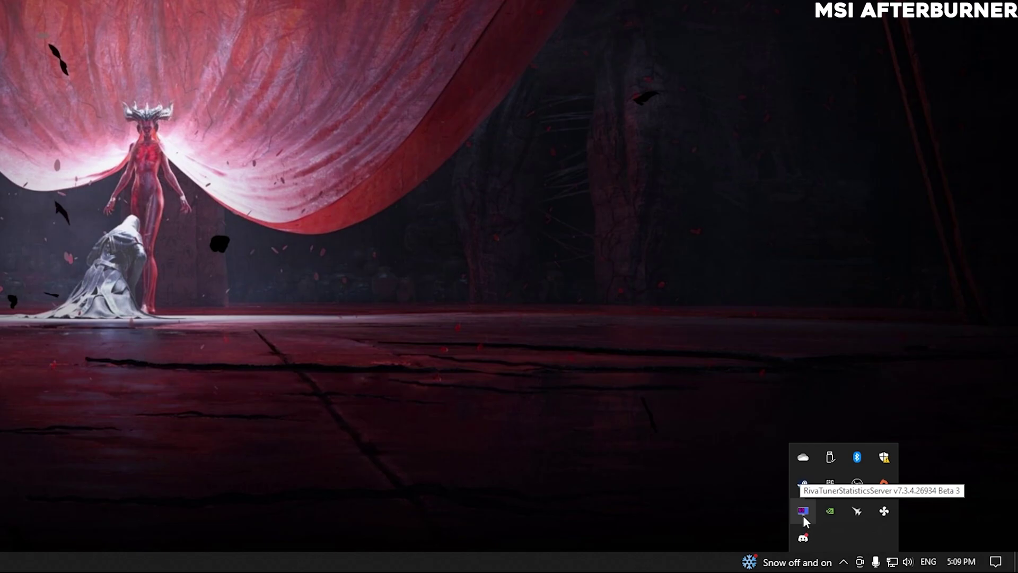
left_click(803, 515)
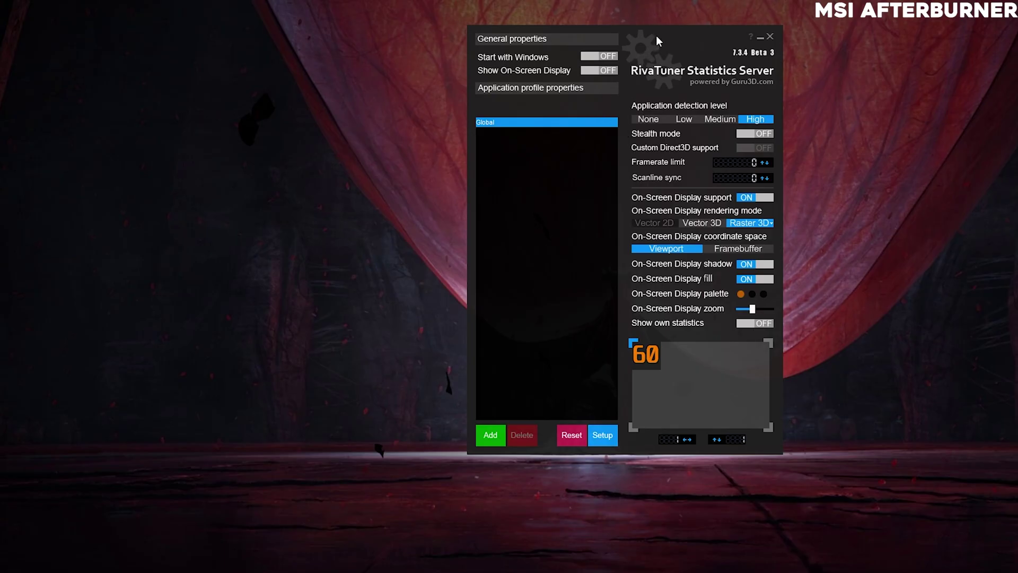
left_click_drag(657, 36, 585, 52)
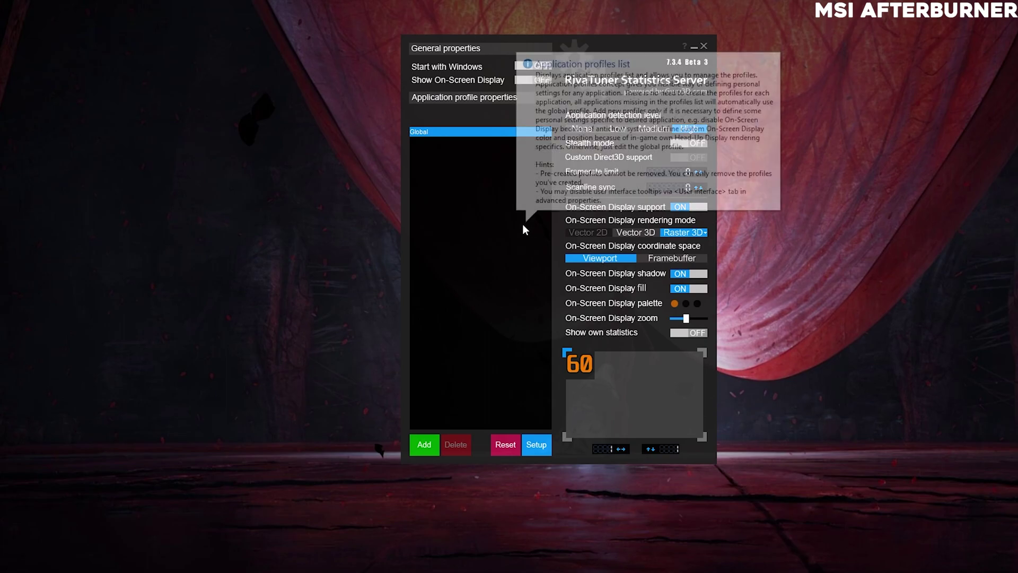
left_click_drag(621, 51, 585, 46)
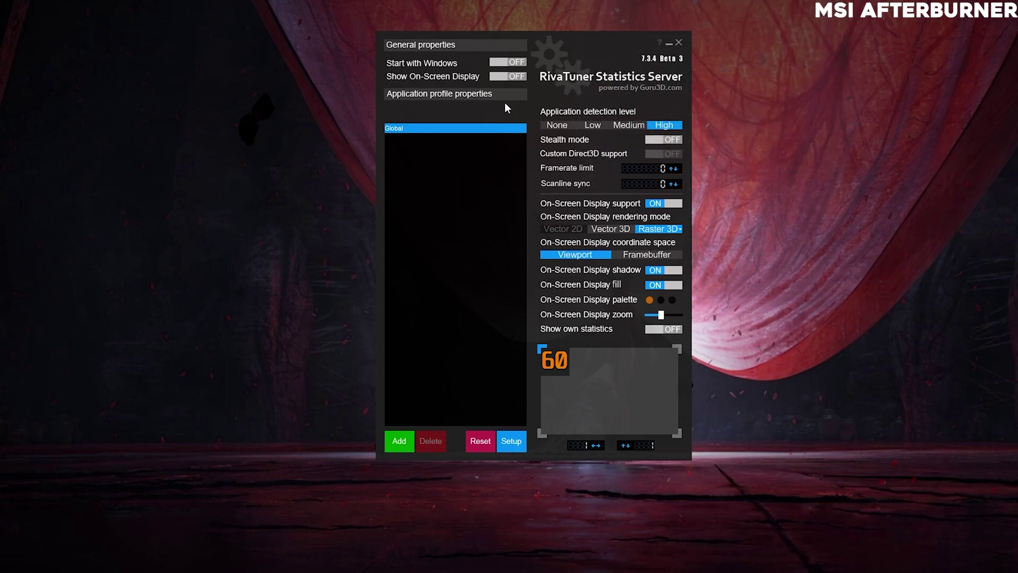
mouse_move(604, 49)
left_mouse_down()
mouse_move(568, 55)
mouse_move(596, 36)
left_mouse_up()
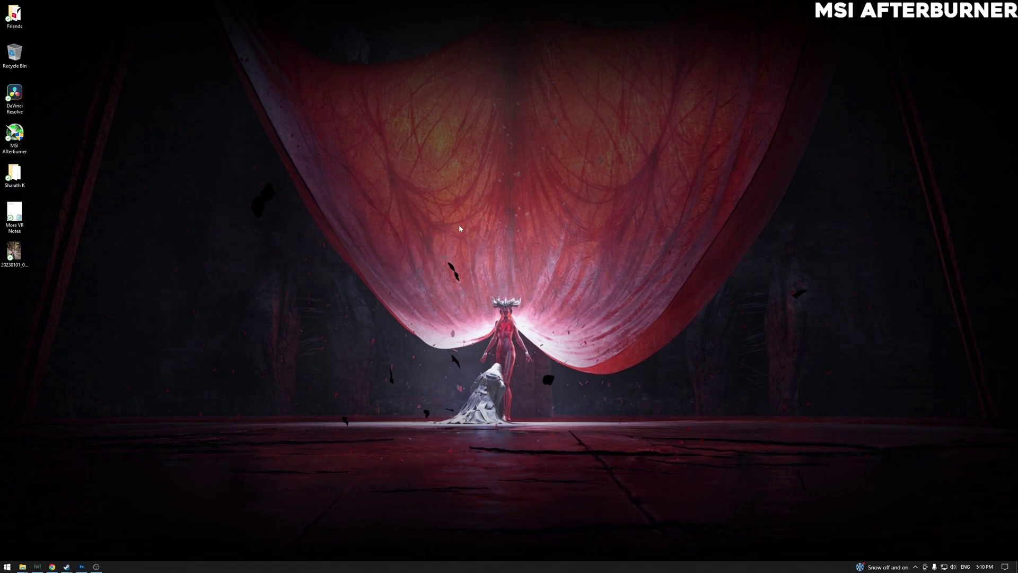
- Restore Chrome and start a Google search for MSI Afterburner by typing 'msi af'
left_click(52, 566)
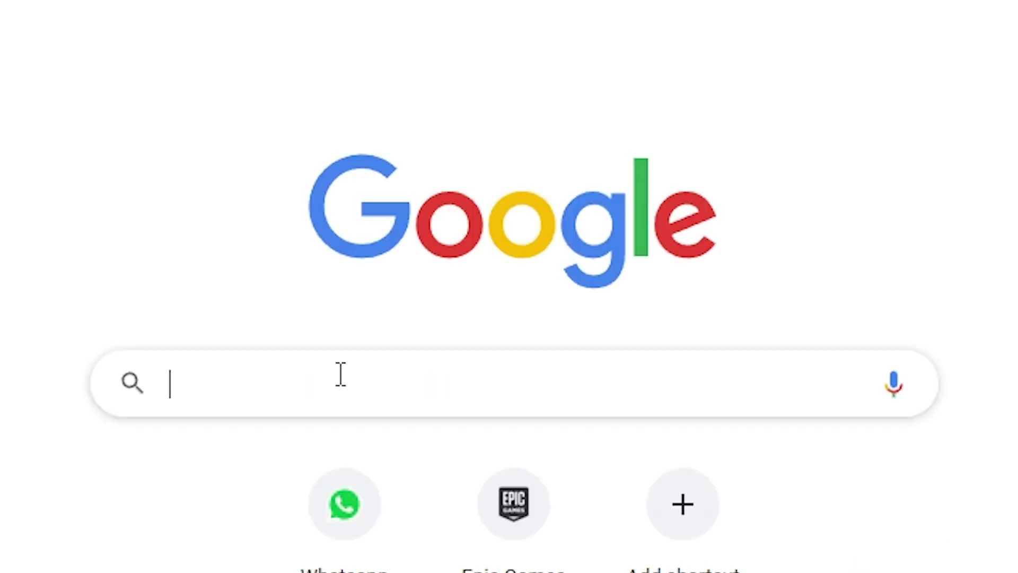
left_click(341, 374)
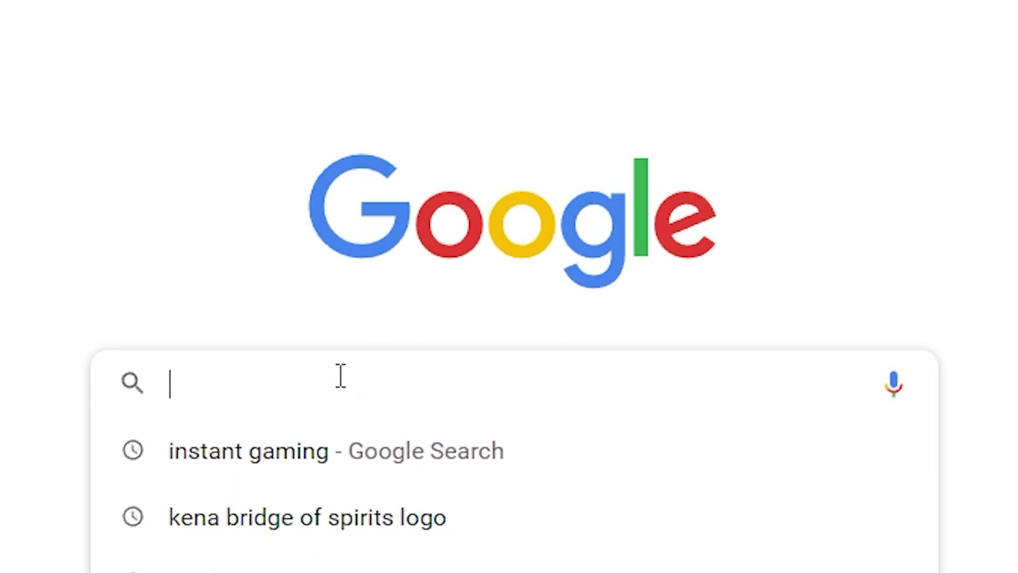
type("msi af")
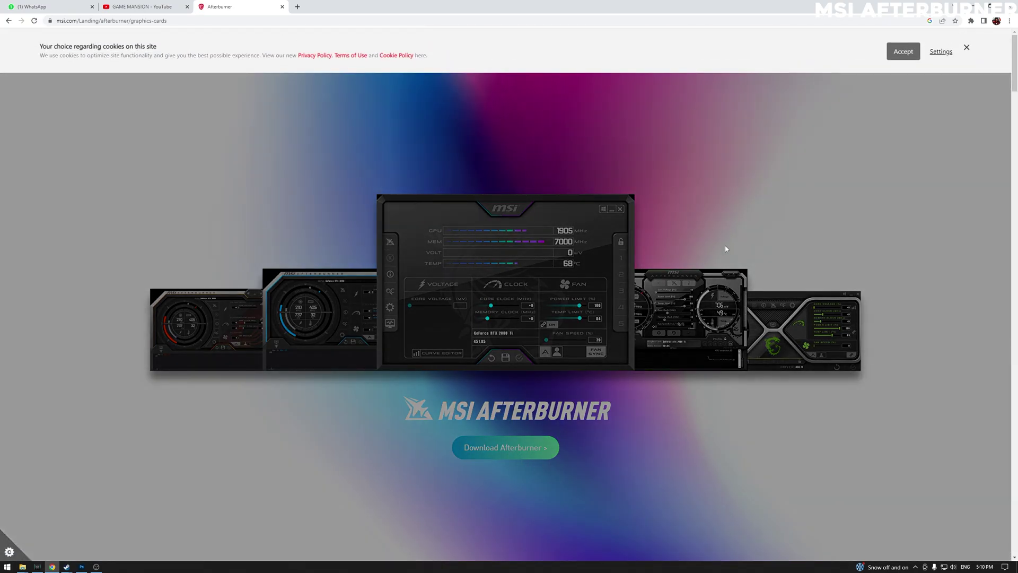
- Dismiss the cookie notice, start the Afterburner download, then cancel the MSIAfterburnerSetup Save As prompt
left_click(967, 48)
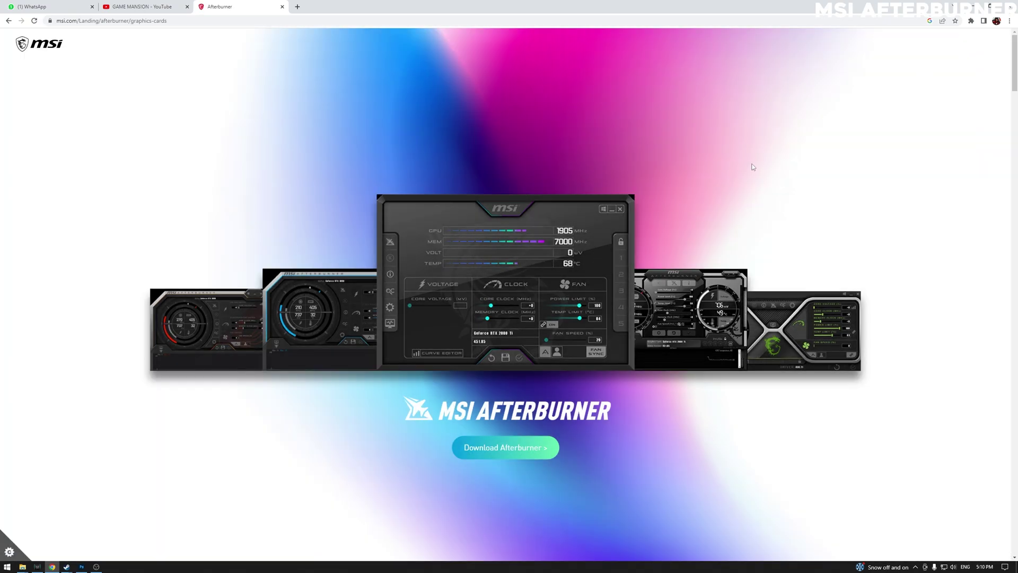
left_click(490, 447)
left_click(504, 447)
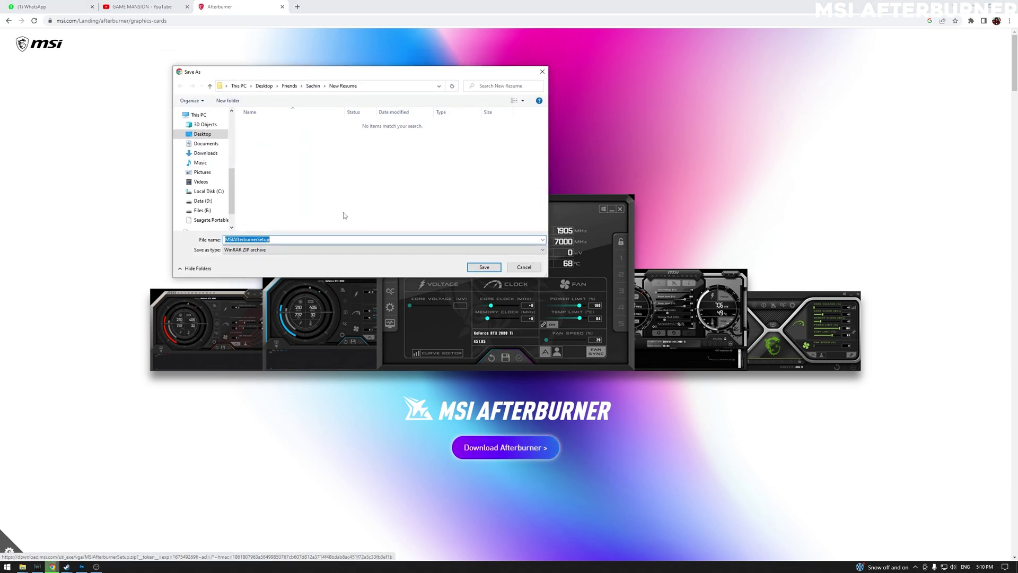
left_click(542, 71)
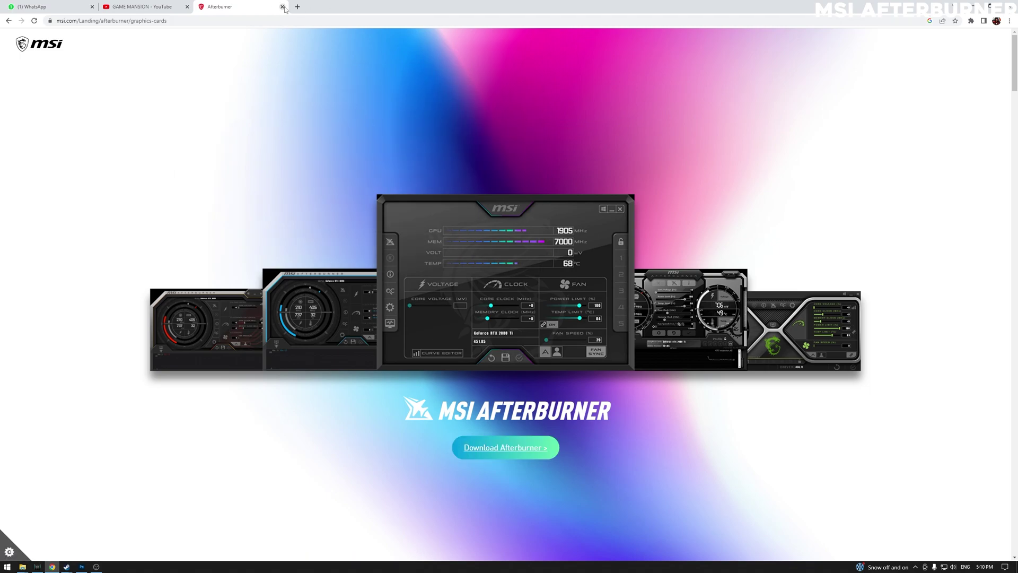
- Minimize Chrome to reveal the desktop and refresh the desktop twice from its context menu
left_click(978, 5)
right_click(412, 149)
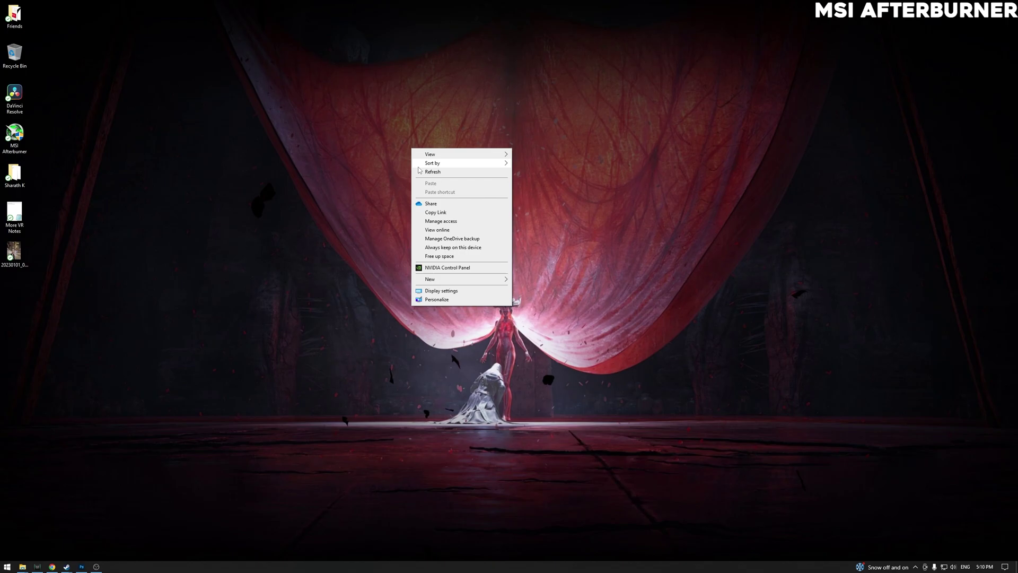
left_click(462, 171)
right_click(451, 158)
left_click(465, 182)
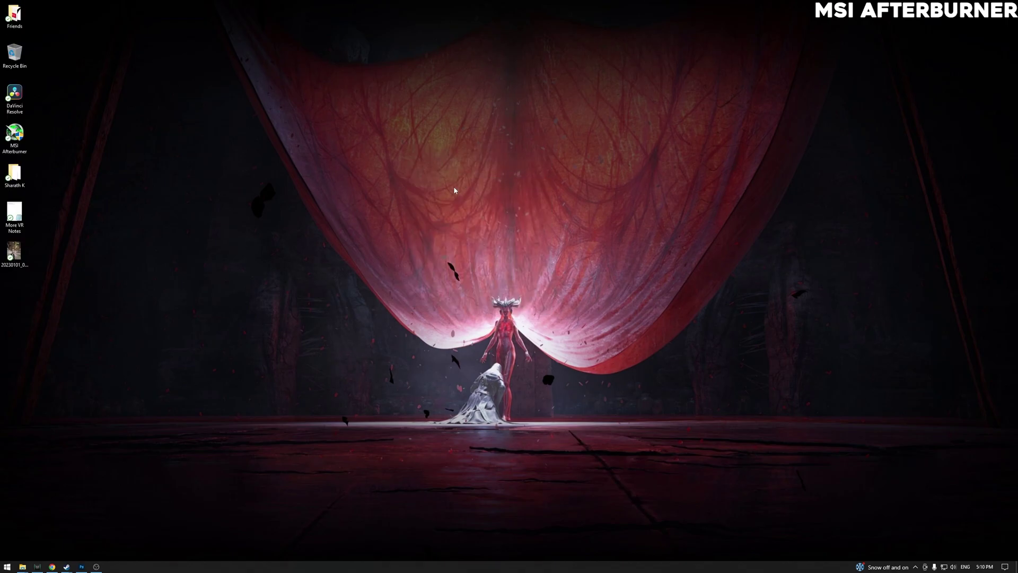